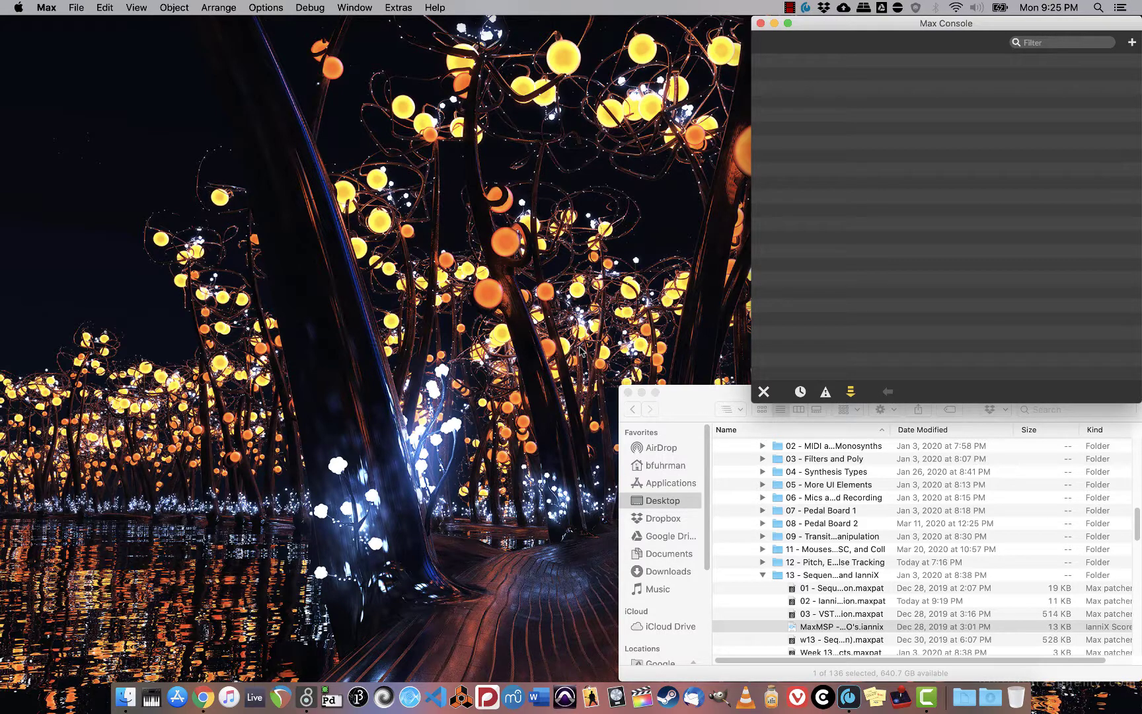
Launch IanniX from the Dock and wait for an empty new score at 00:00:00.000
{"action": "left_click", "coordinate": [411, 695]}
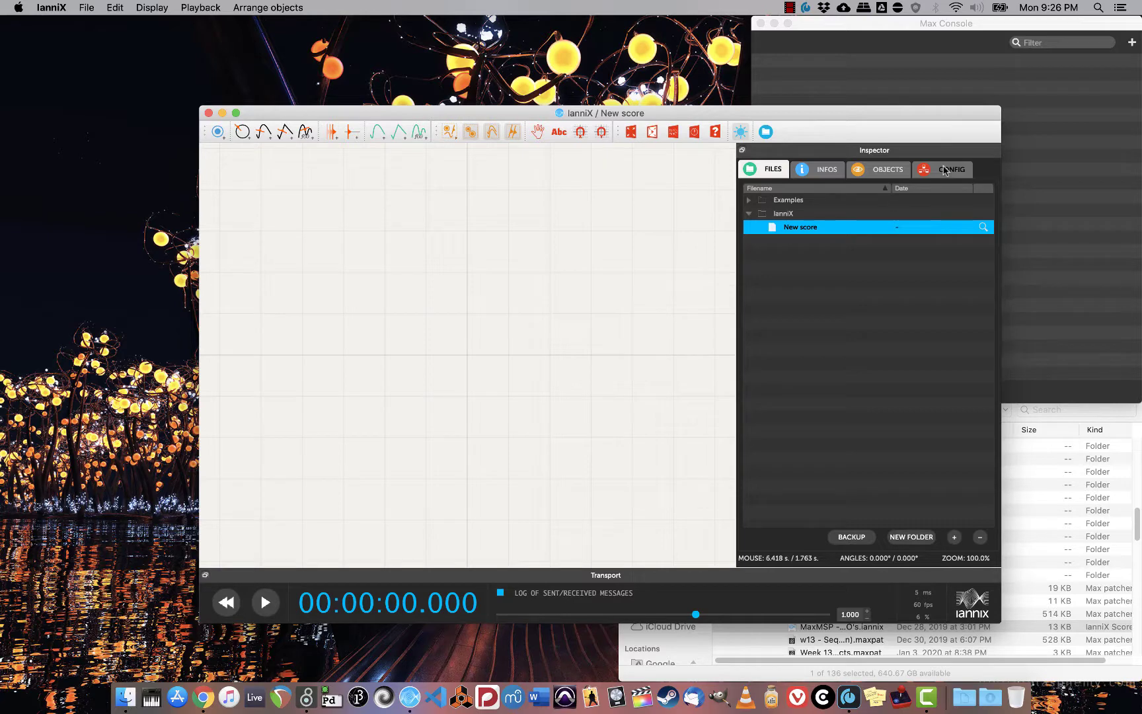
Show the CONFIG > NETWORK settings: OSC input port 1234, output 127.0.0.1 on port 57120
{"action": "left_click", "coordinate": [945, 171]}
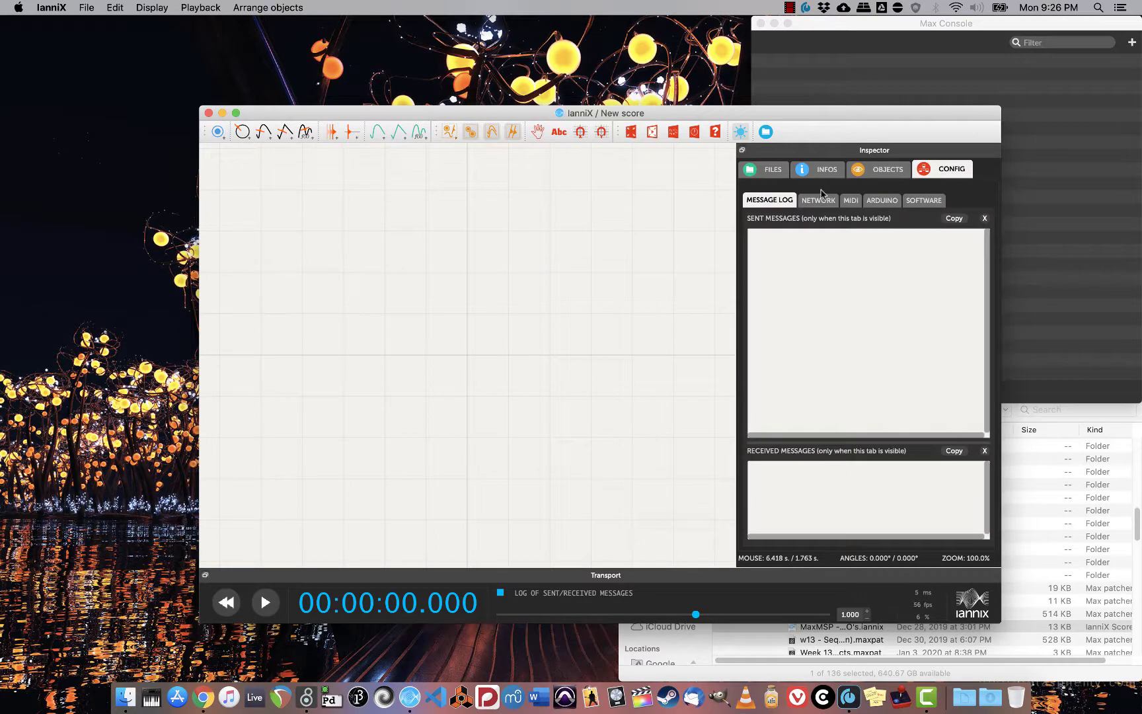
{"action": "left_click", "coordinate": [814, 200]}
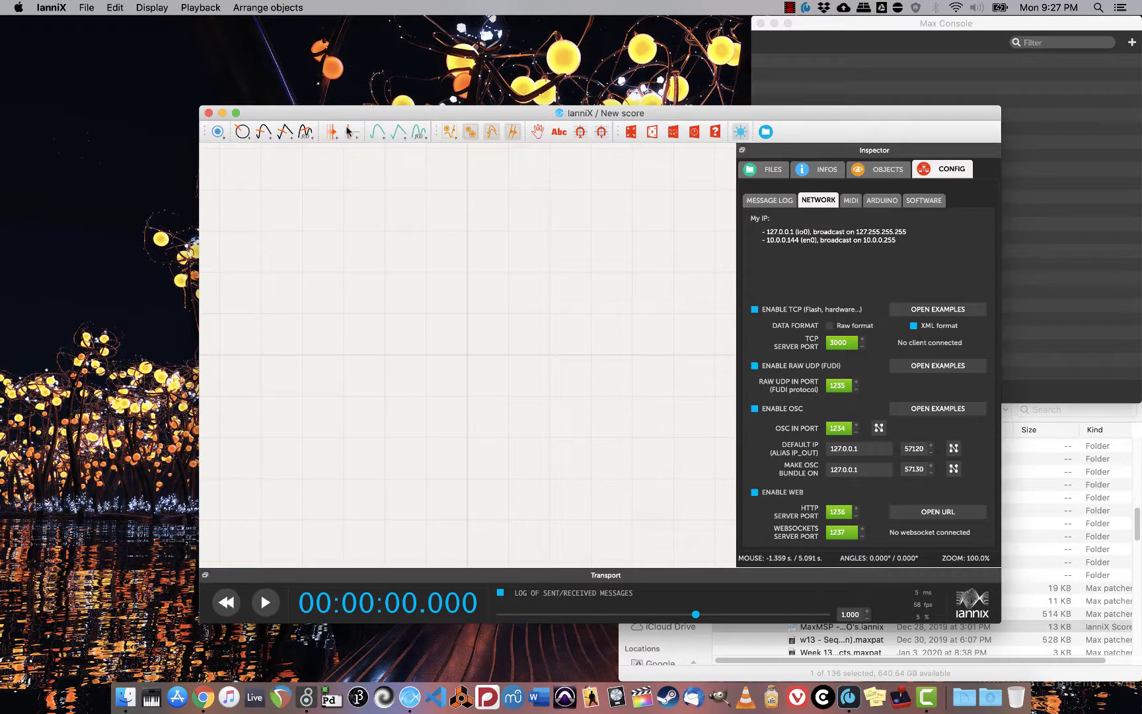
Make the score window full screen and pan the empty score down and to the left
{"action": "left_click", "coordinate": [236, 114]}
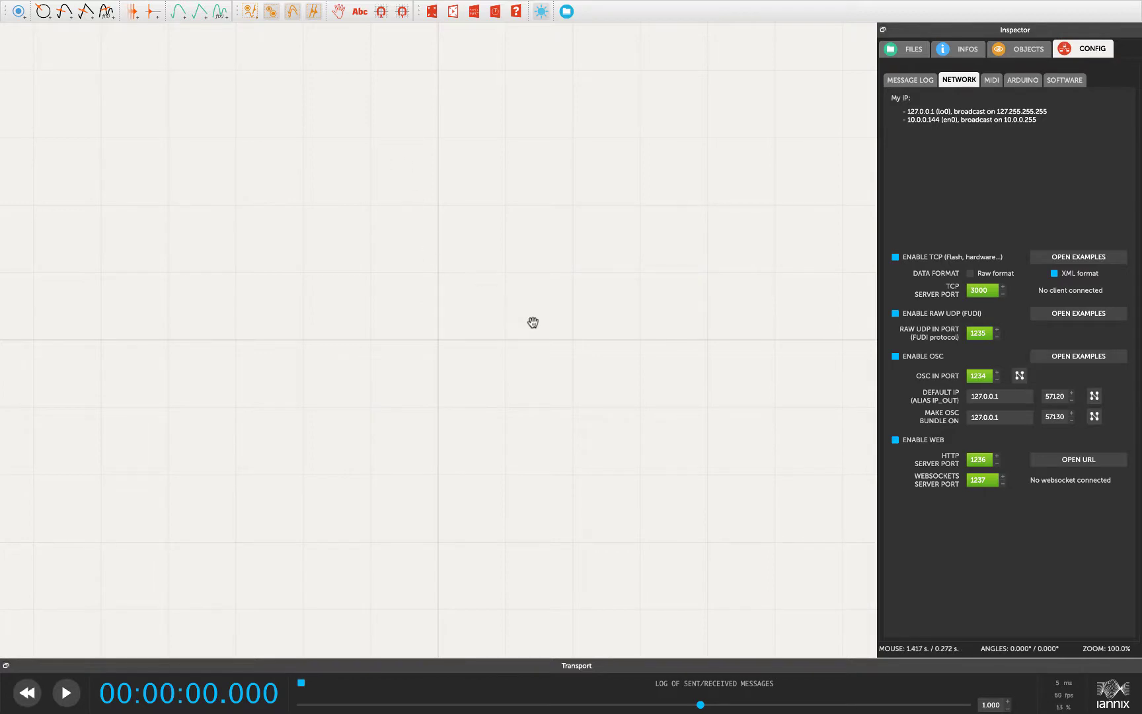
{"action": "left_click_drag", "start_coordinate": [533, 323], "coordinate": [110, 620]}
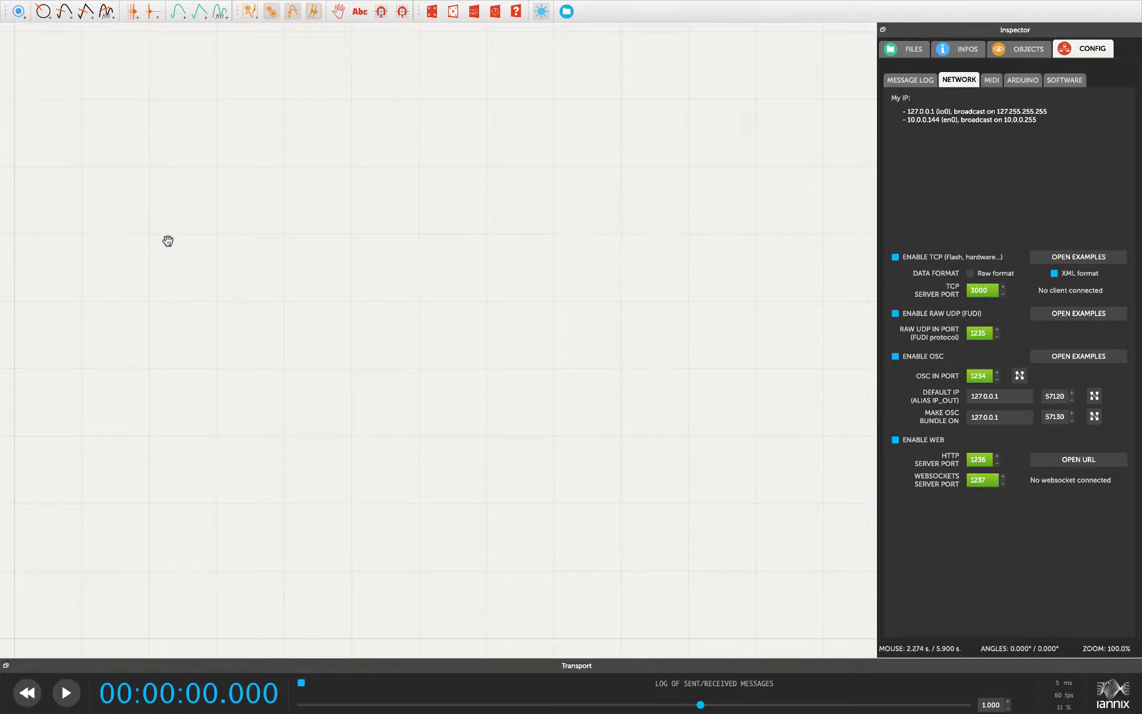
Enable snapping of new points to both the vertical and horizontal grid
{"action": "left_click", "coordinate": [382, 13]}
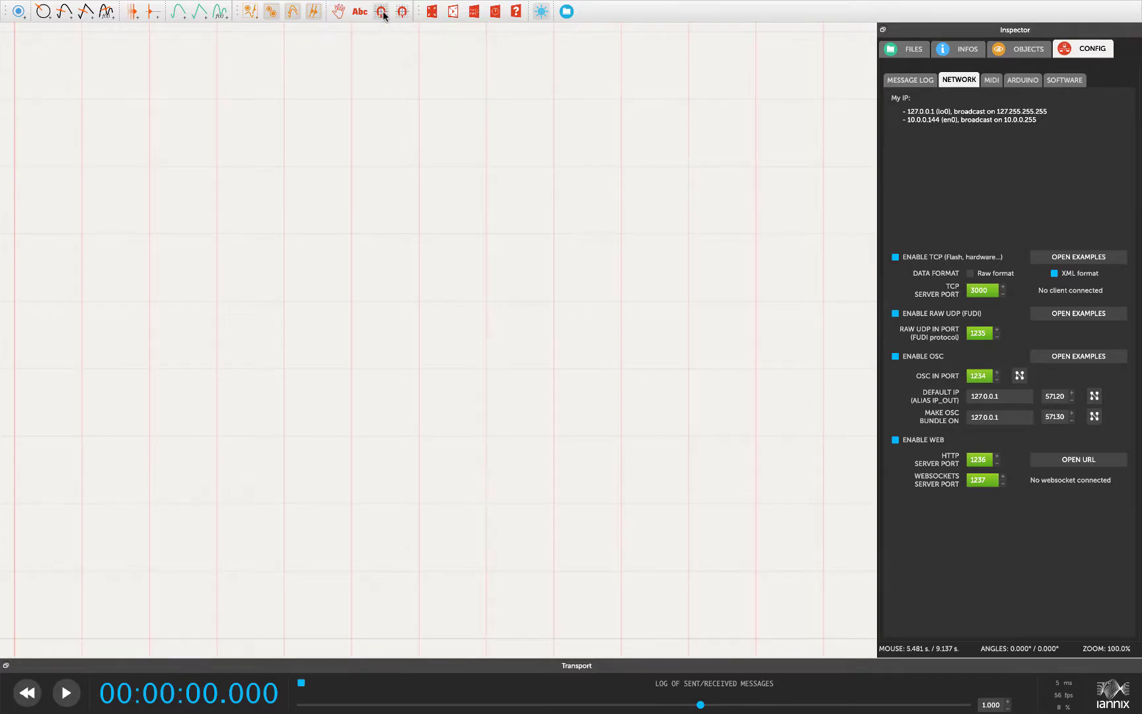
{"action": "left_click", "coordinate": [402, 13]}
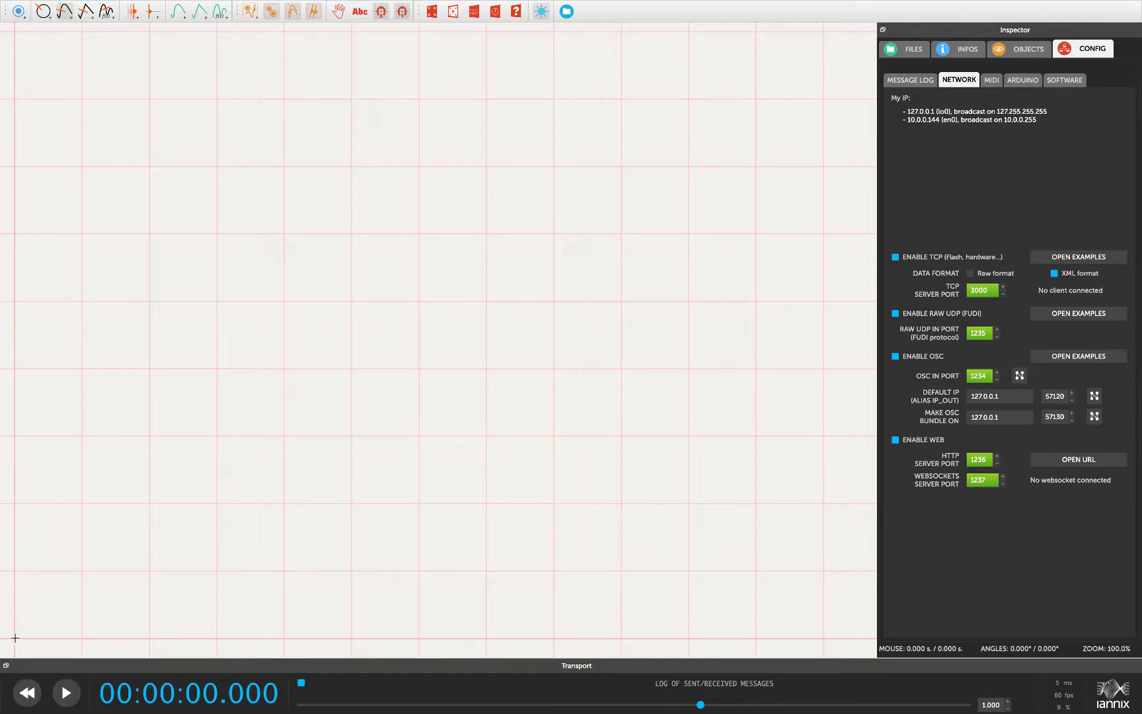
Start the curve at the score origin and draw its first zig-zag row of peaks
{"action": "left_click", "coordinate": [15, 638]}
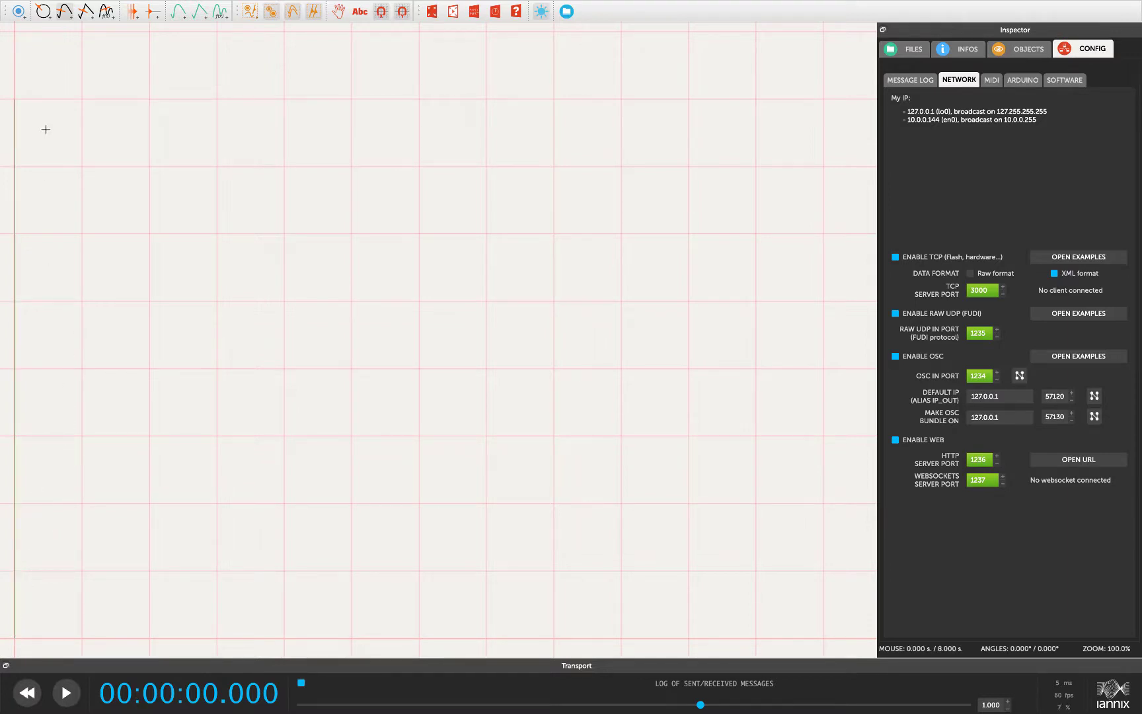
{"action": "left_click", "coordinate": [79, 125]}
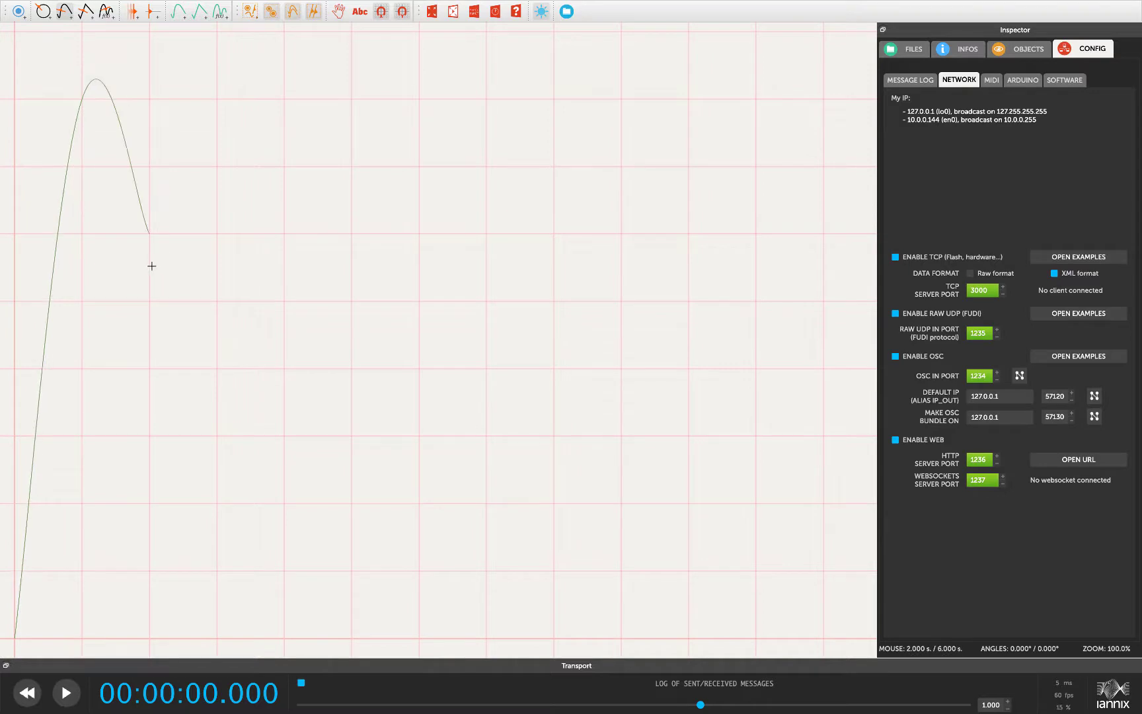
{"action": "left_click", "coordinate": [153, 265]}
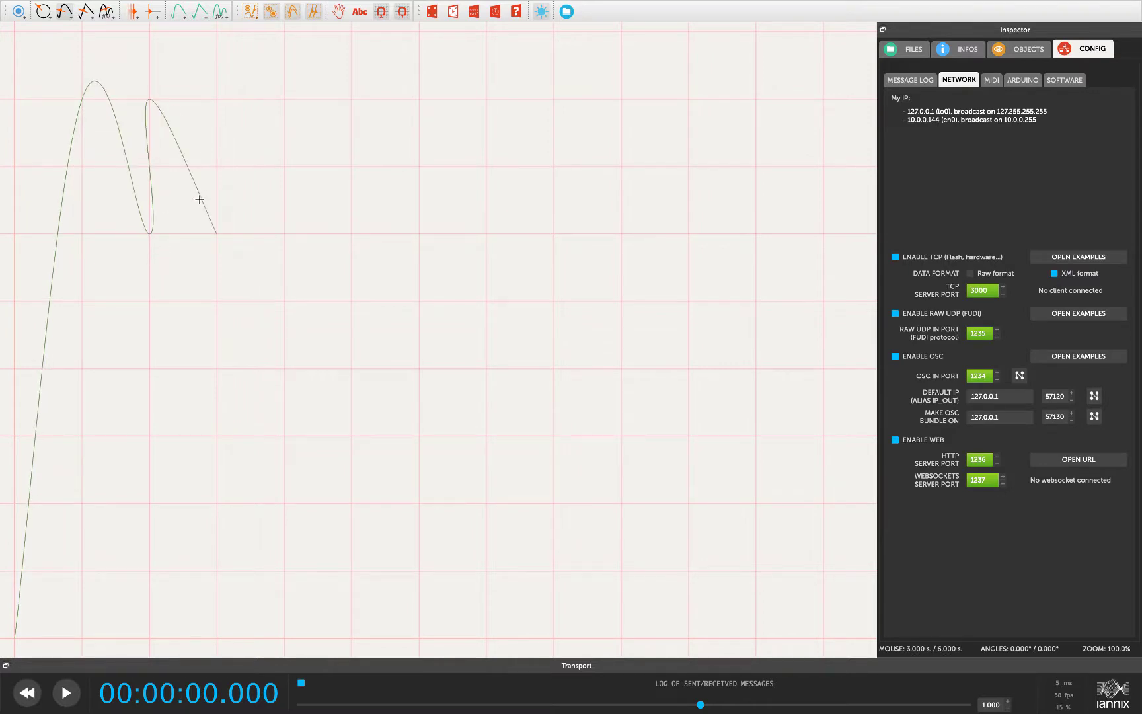
{"action": "left_click", "coordinate": [201, 198]}
{"action": "left_click", "coordinate": [218, 158]}
{"action": "left_click", "coordinate": [271, 202]}
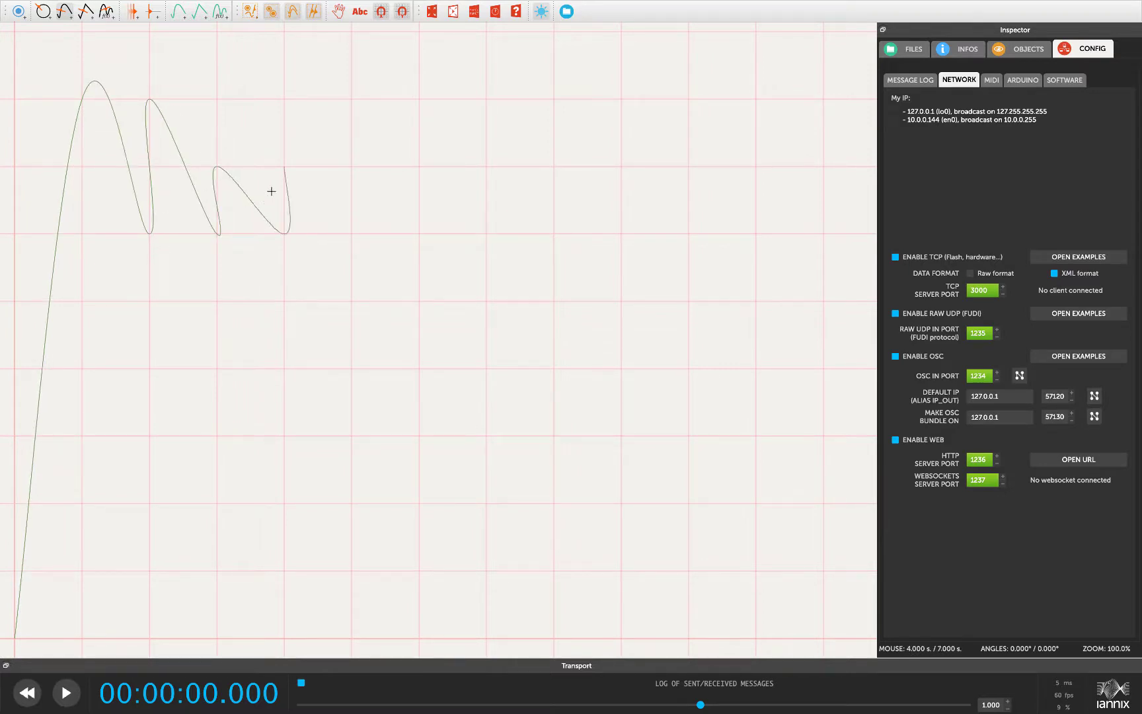
{"action": "left_click", "coordinate": [271, 191]}
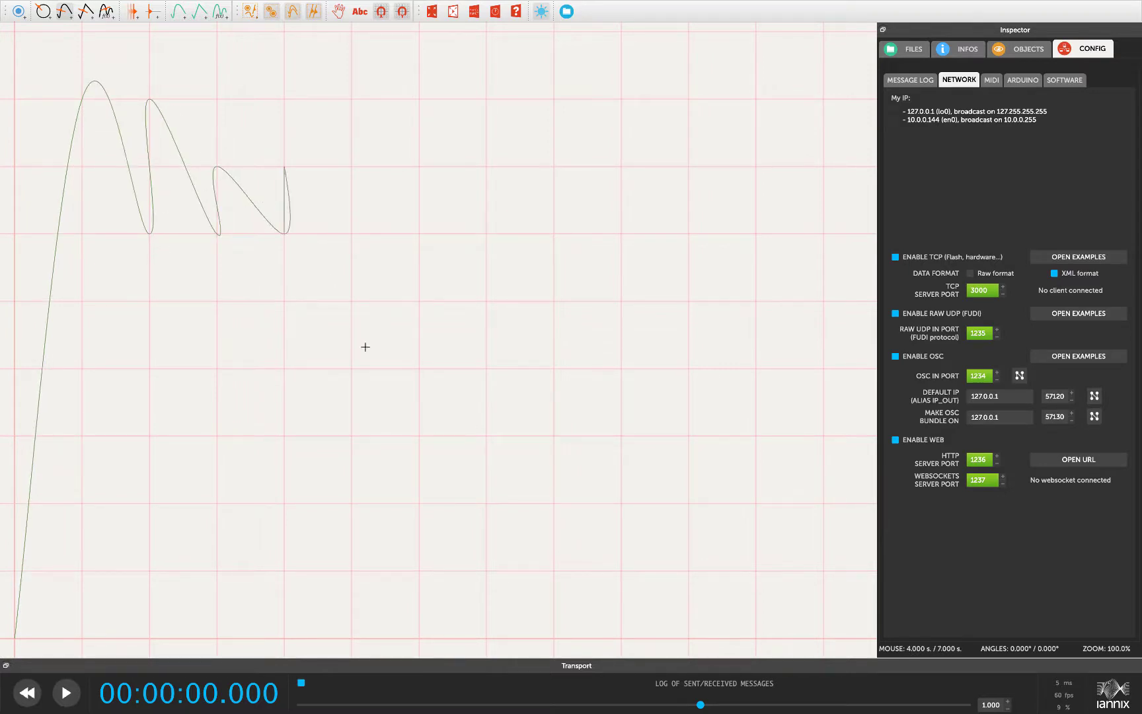
Continue the curve down, back left, and through a second, lower zig-zag
{"action": "left_click", "coordinate": [413, 432]}
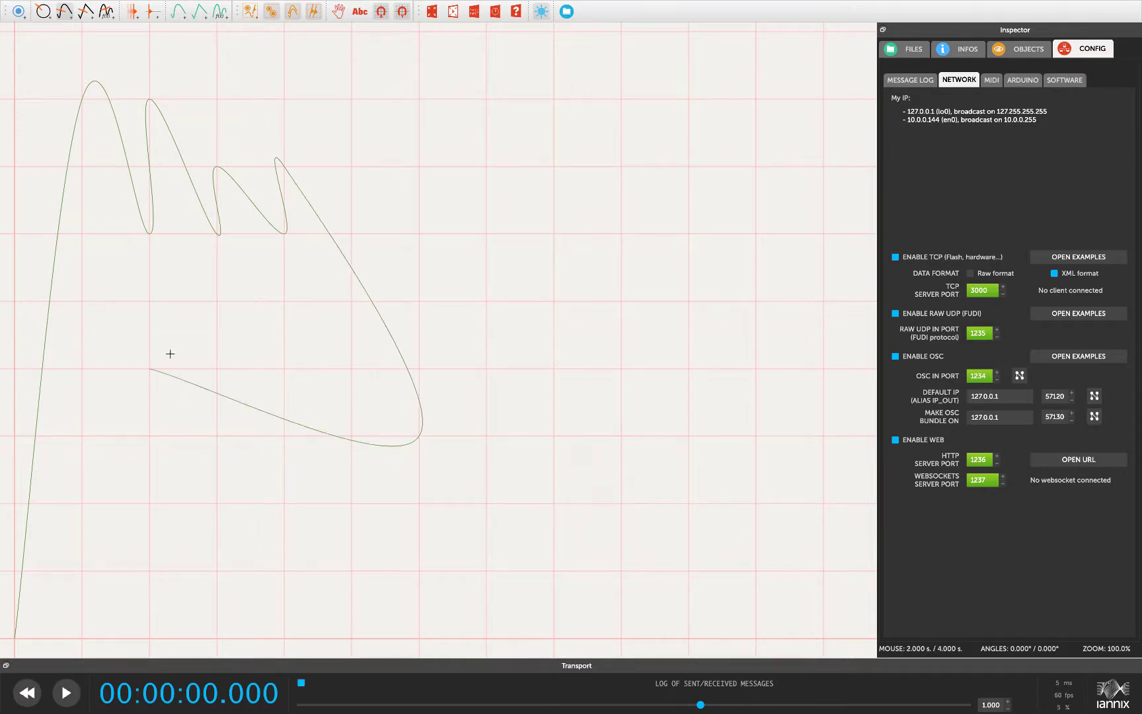
{"action": "left_click", "coordinate": [86, 351]}
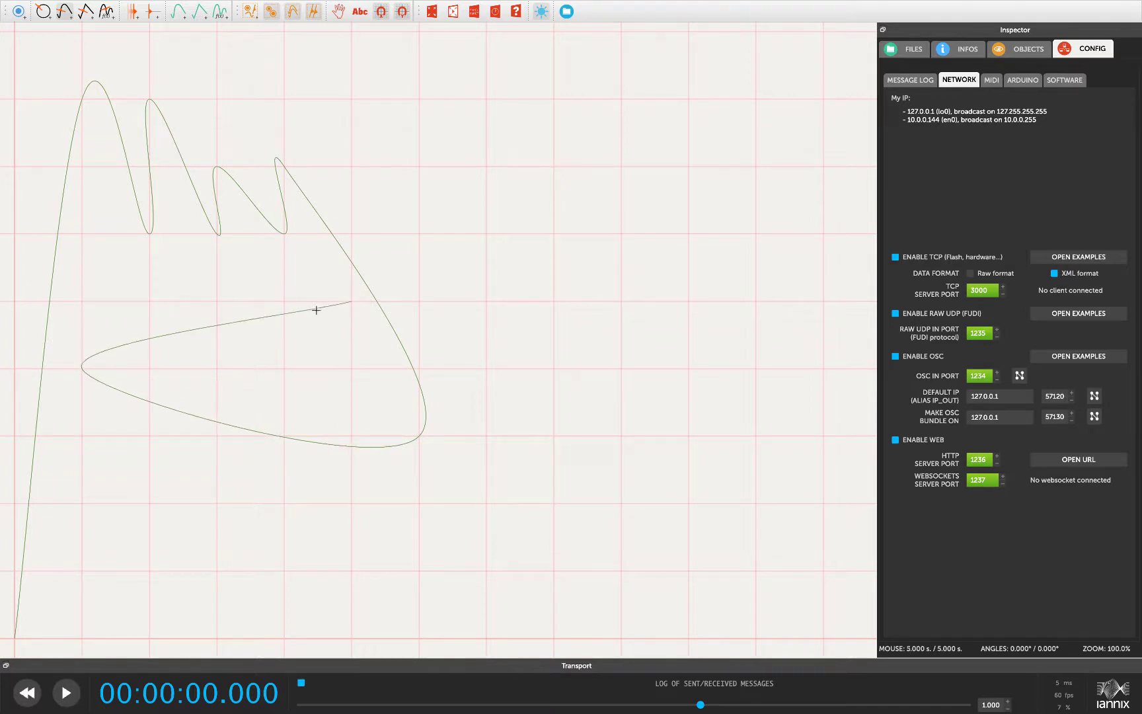
{"action": "left_click", "coordinate": [231, 315]}
{"action": "left_click", "coordinate": [284, 372]}
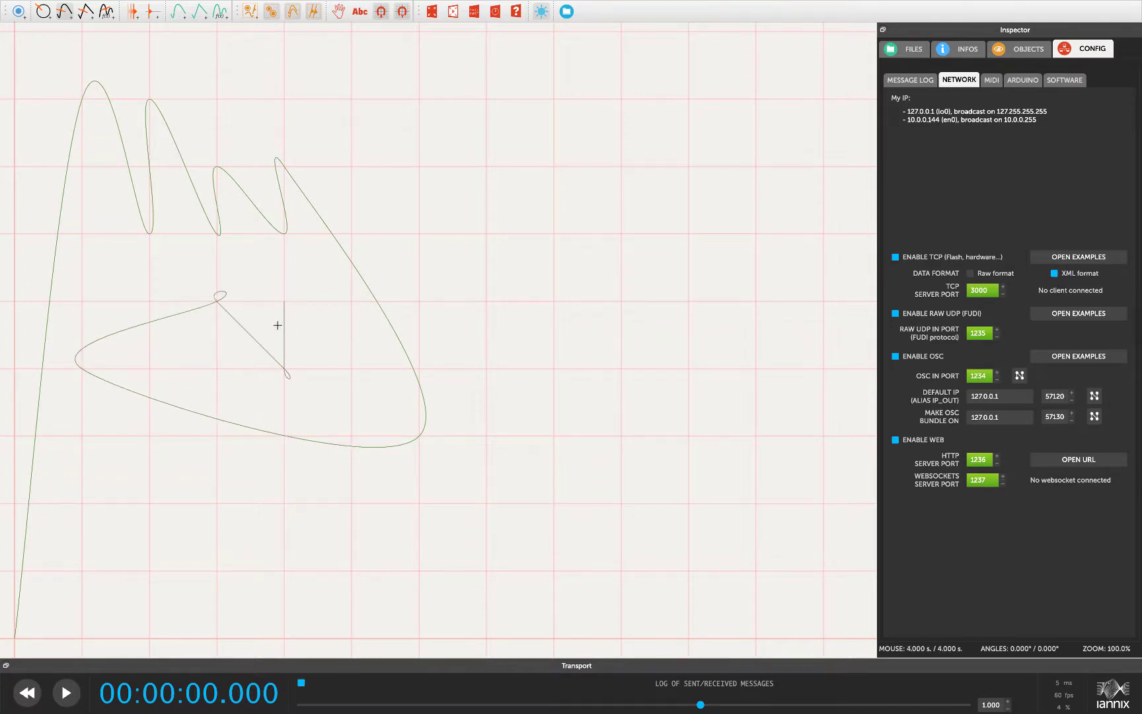
{"action": "left_click", "coordinate": [283, 297]}
{"action": "left_click", "coordinate": [355, 368]}
{"action": "left_click", "coordinate": [337, 304]}
{"action": "left_click", "coordinate": [443, 425]}
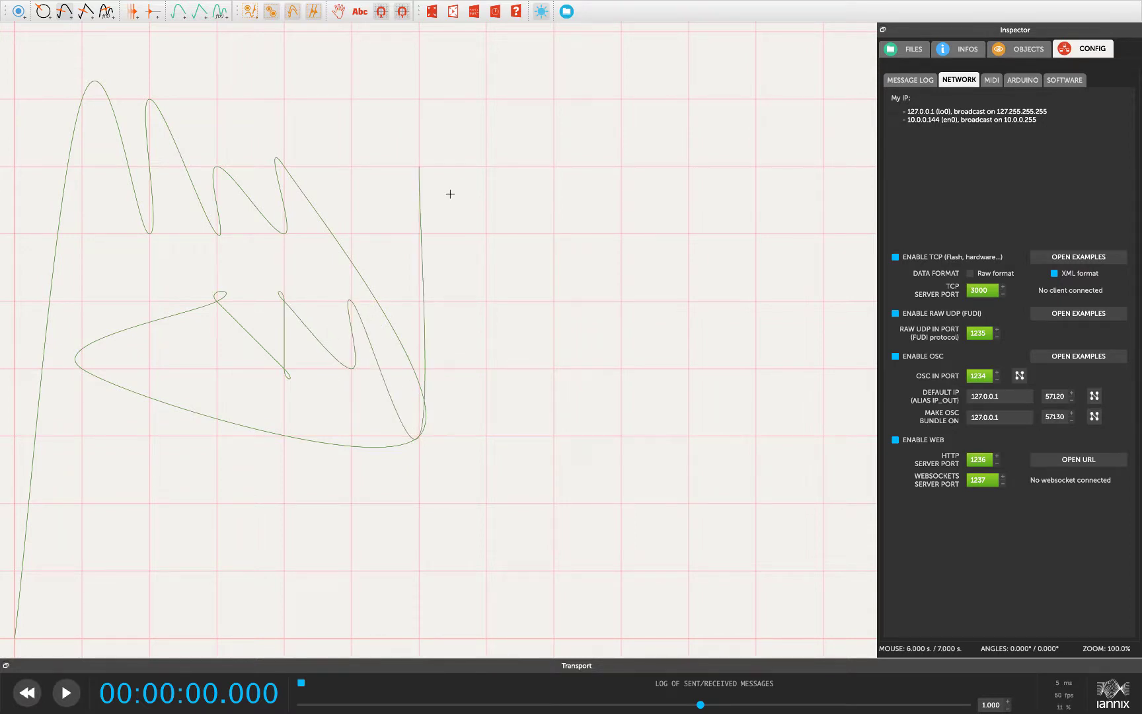
Extend the curve with peaks on the right, along the bottom, then looping up near the right edge
{"action": "left_click", "coordinate": [450, 194]}
{"action": "left_click", "coordinate": [630, 406]}
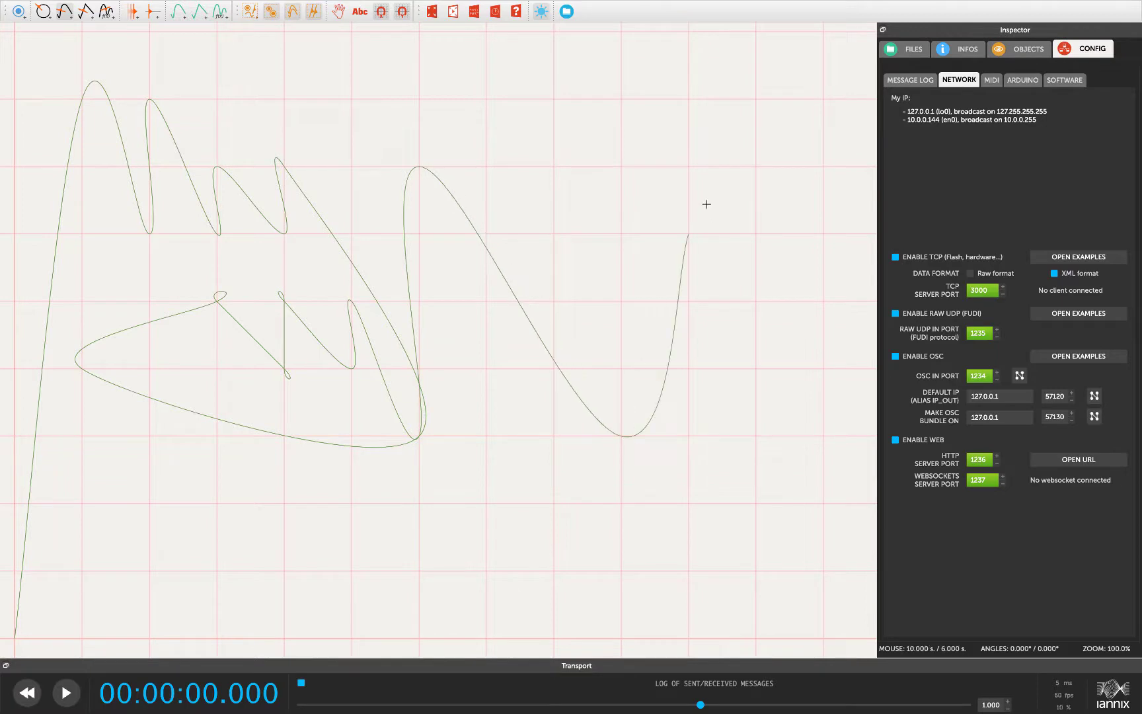
{"action": "left_click", "coordinate": [707, 204]}
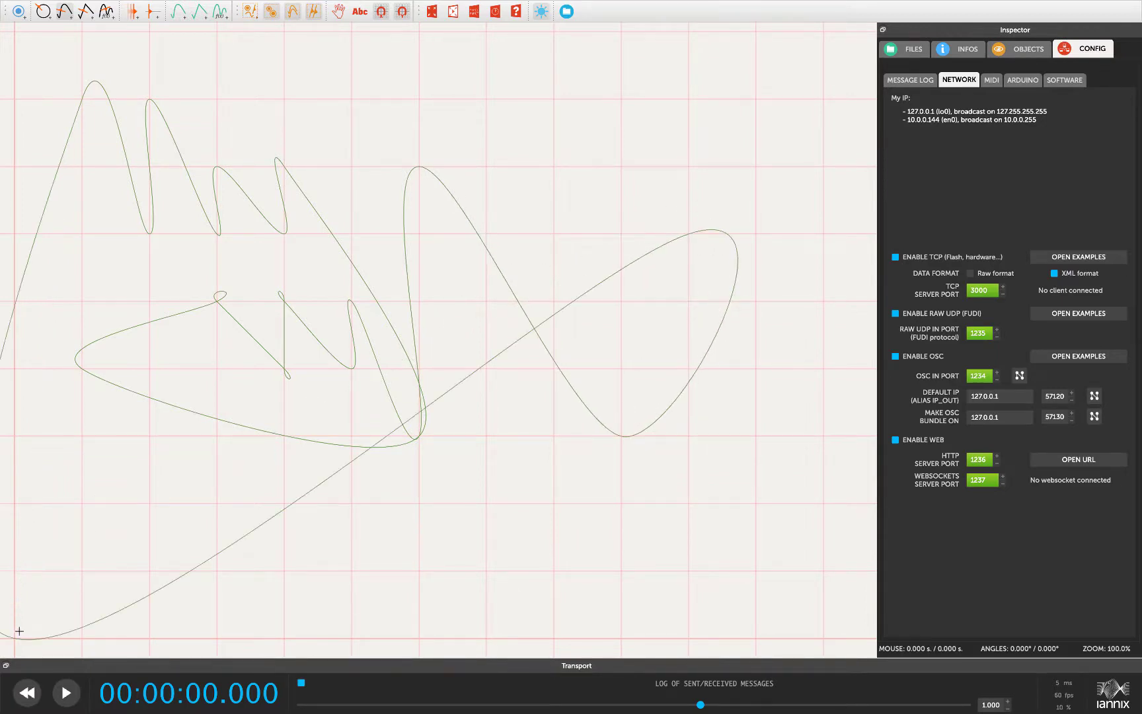
{"action": "left_click", "coordinate": [100, 564]}
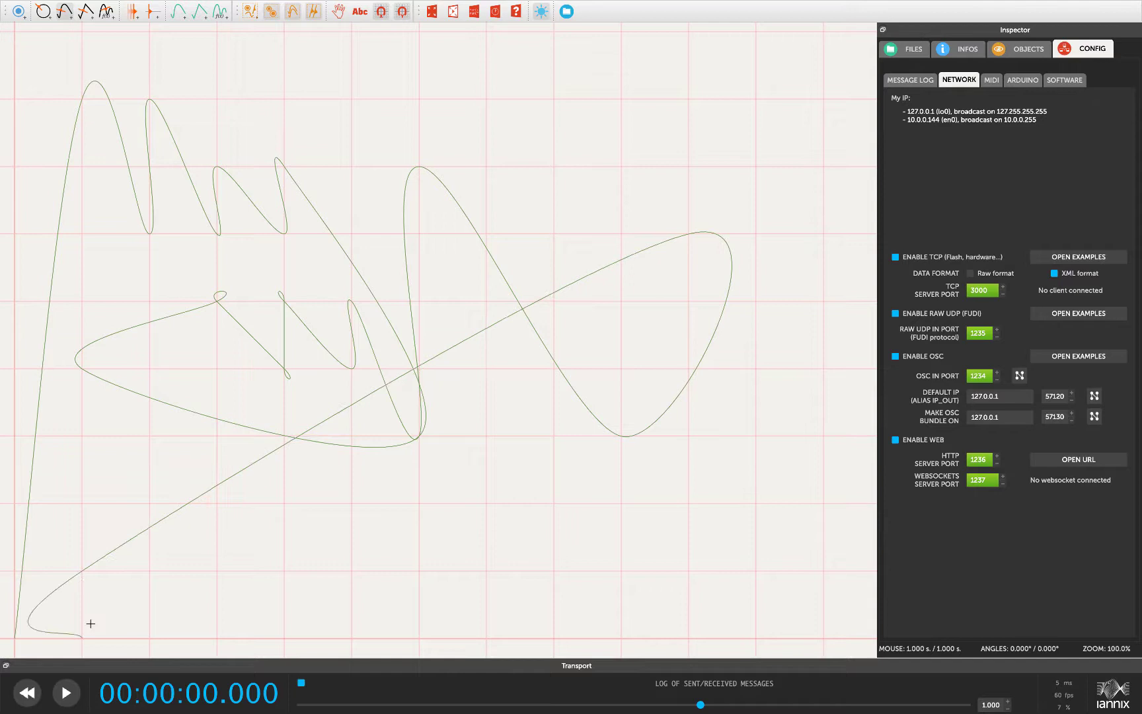
{"action": "left_click", "coordinate": [125, 607]}
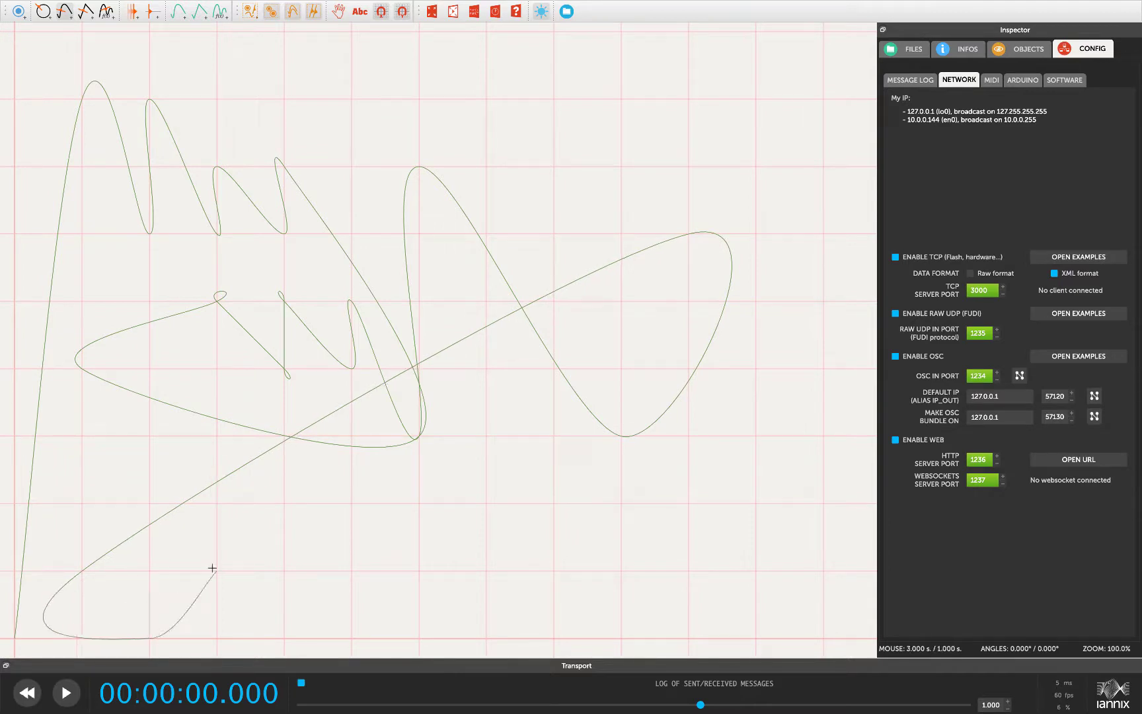
{"action": "left_click", "coordinate": [164, 475]}
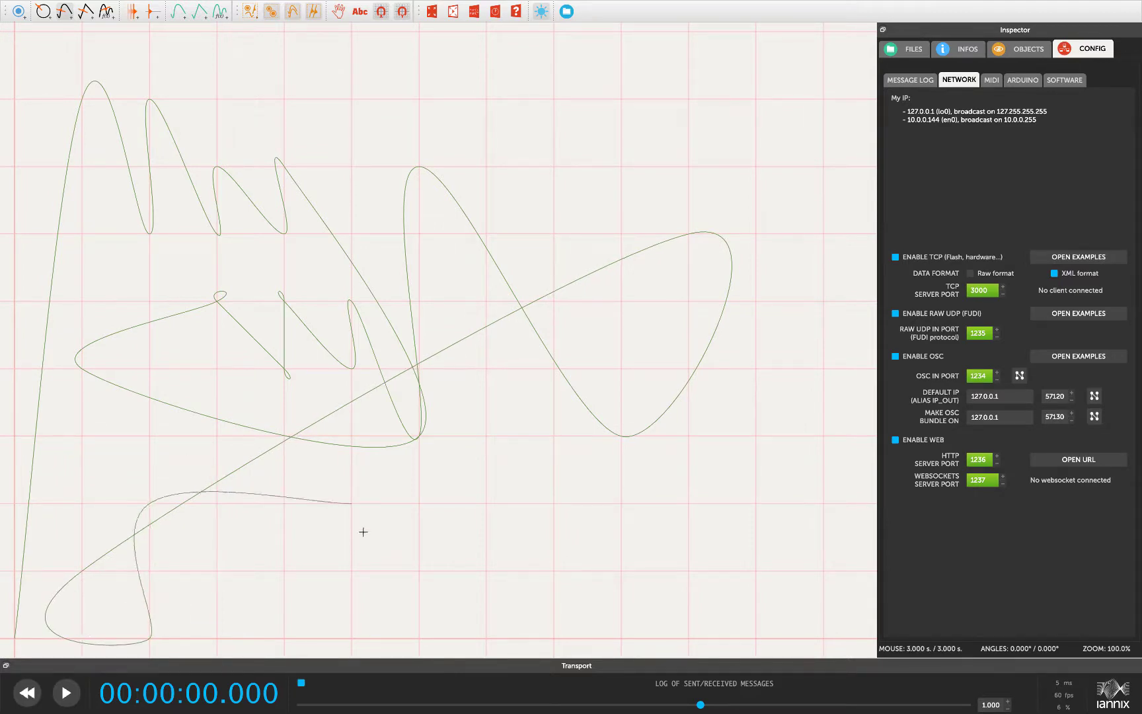
{"action": "left_click", "coordinate": [447, 604]}
{"action": "left_click", "coordinate": [715, 390]}
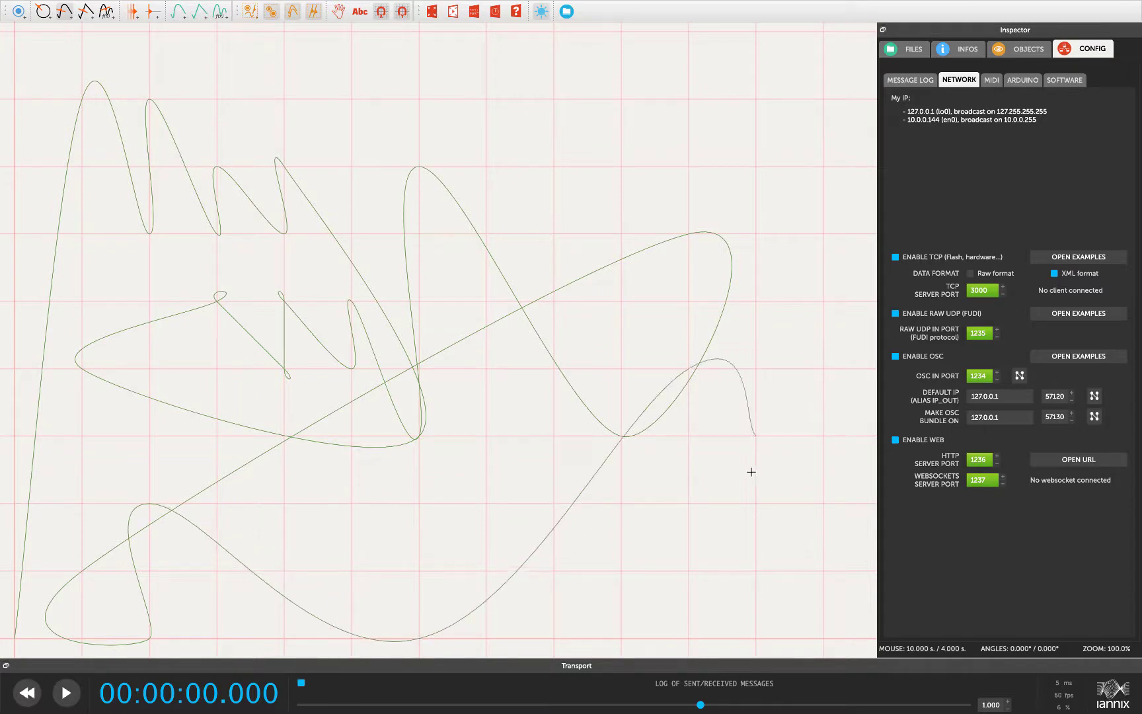
{"action": "left_click", "coordinate": [787, 552]}
{"action": "left_click", "coordinate": [801, 529]}
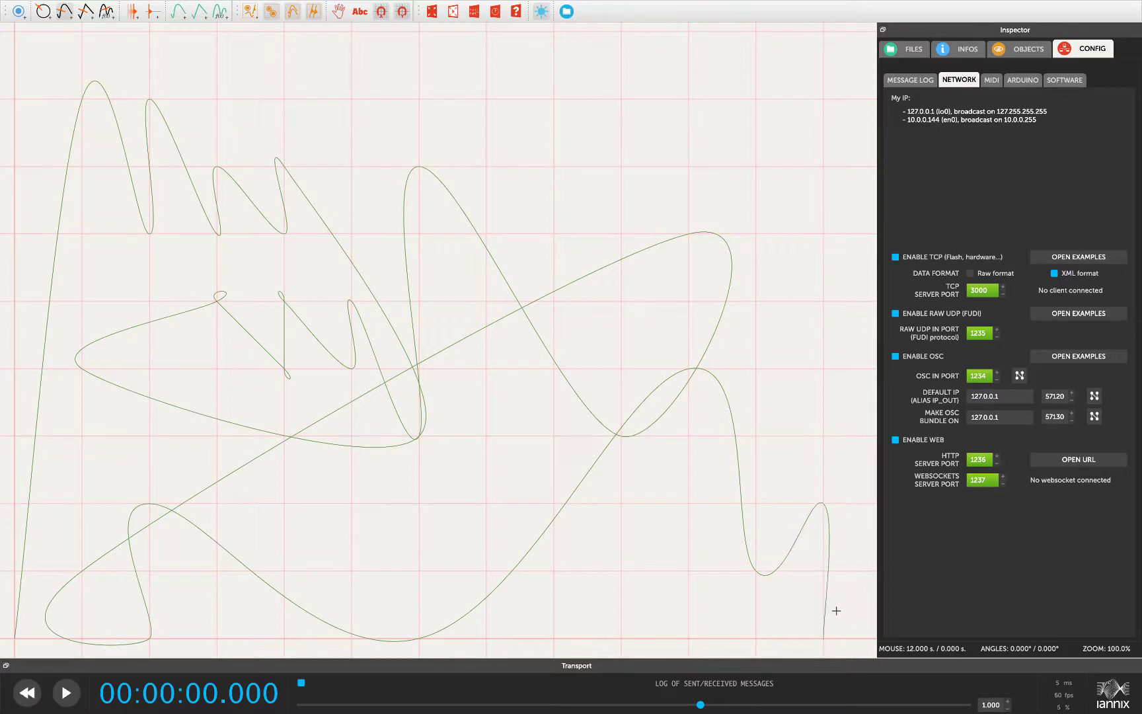
{"action": "left_click", "coordinate": [760, 352]}
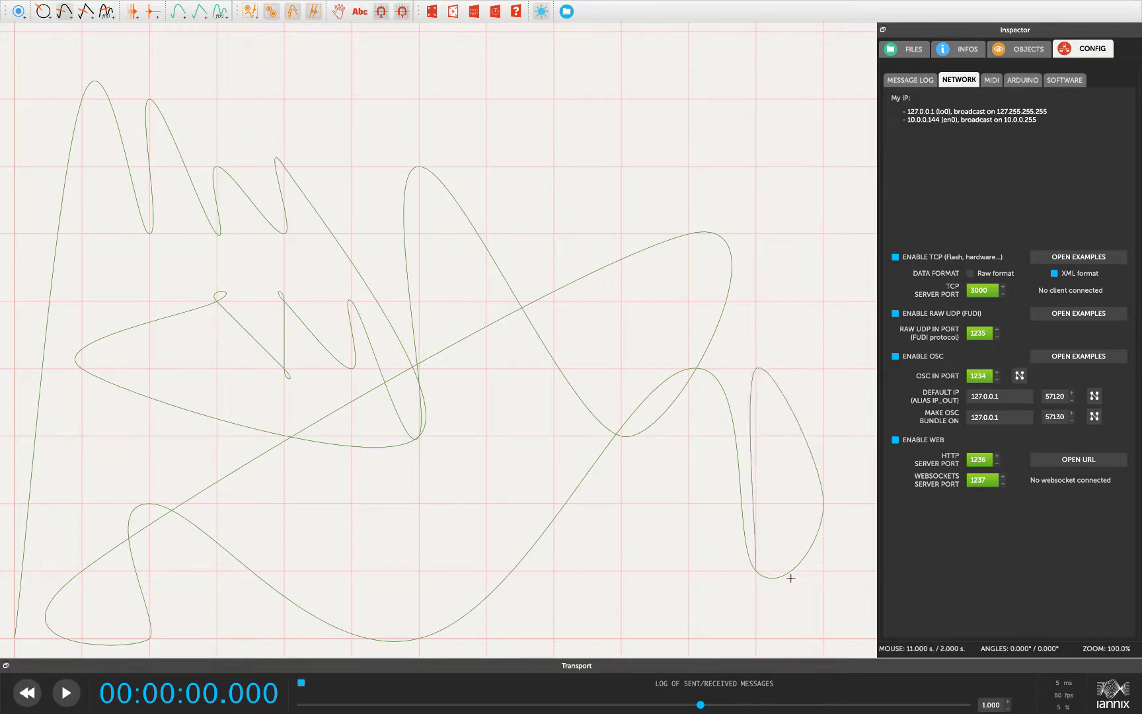
End the curve at the lower right, check curve 2's OSC message, and play the score to 00:00:04.640
{"action": "double_click", "coordinate": [806, 626]}
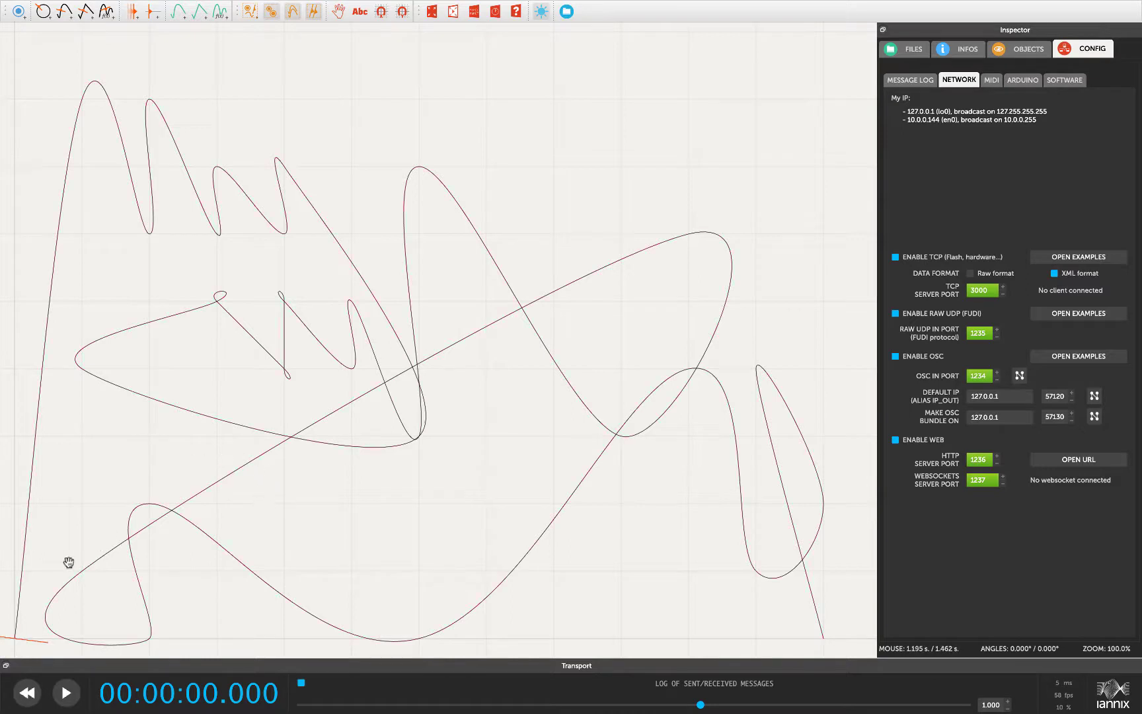
{"action": "left_click", "coordinate": [21, 640]}
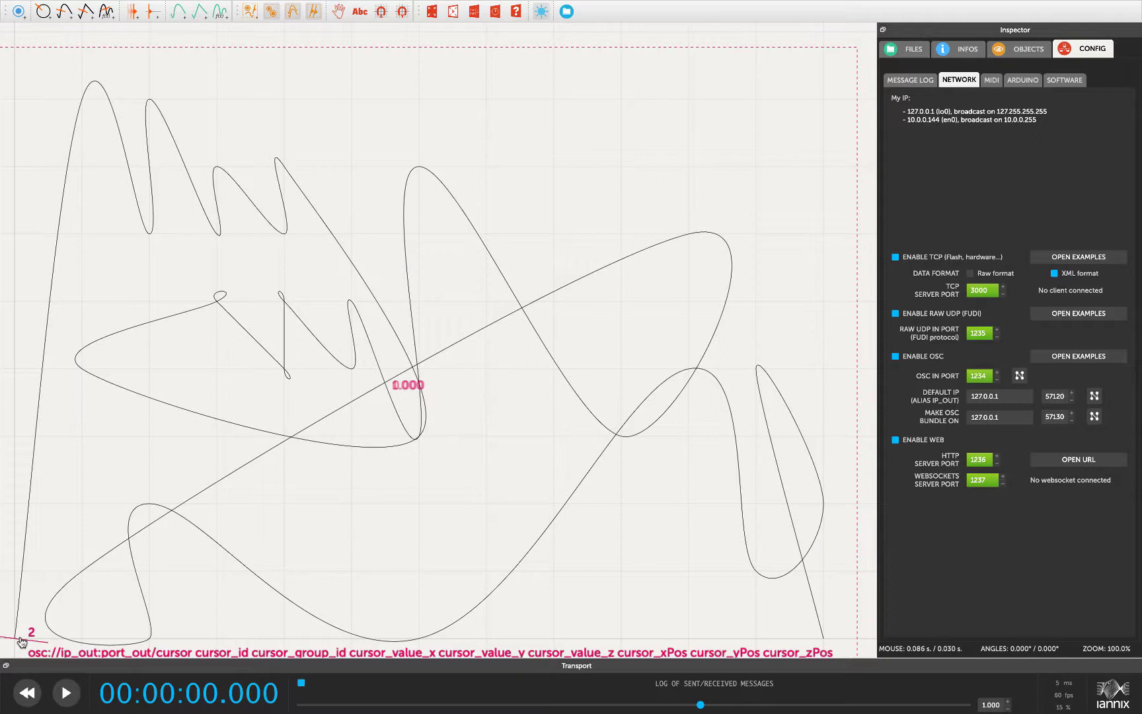
{"action": "left_click", "coordinate": [56, 592]}
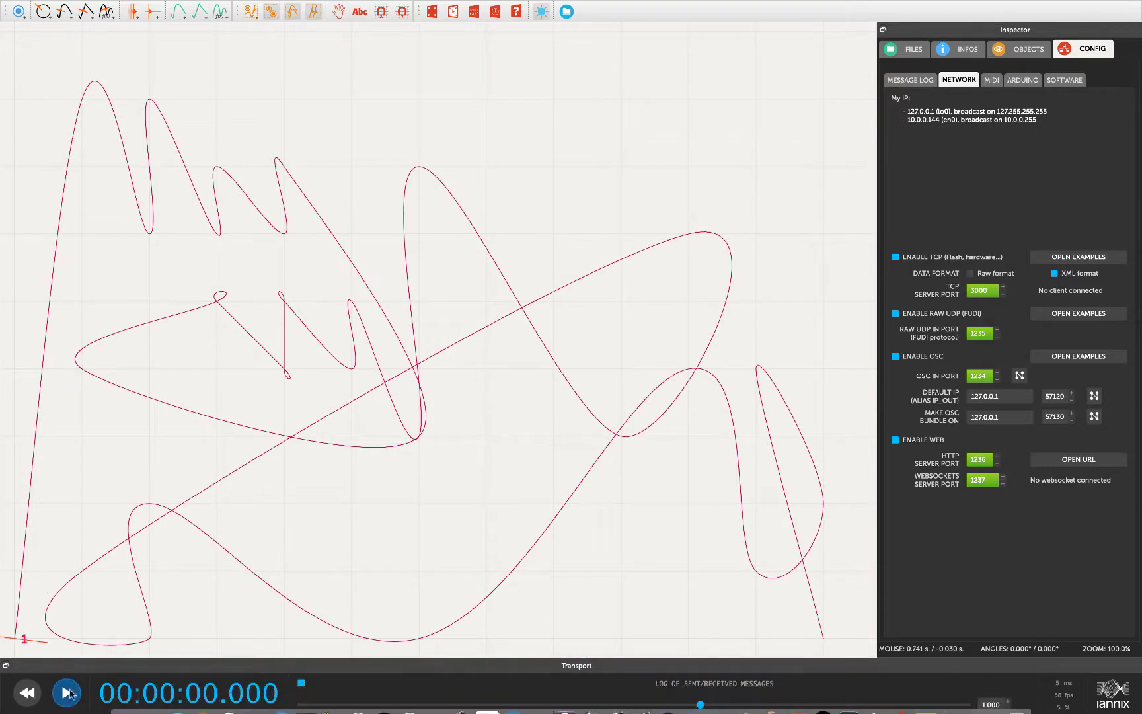
{"action": "left_click", "coordinate": [68, 692]}
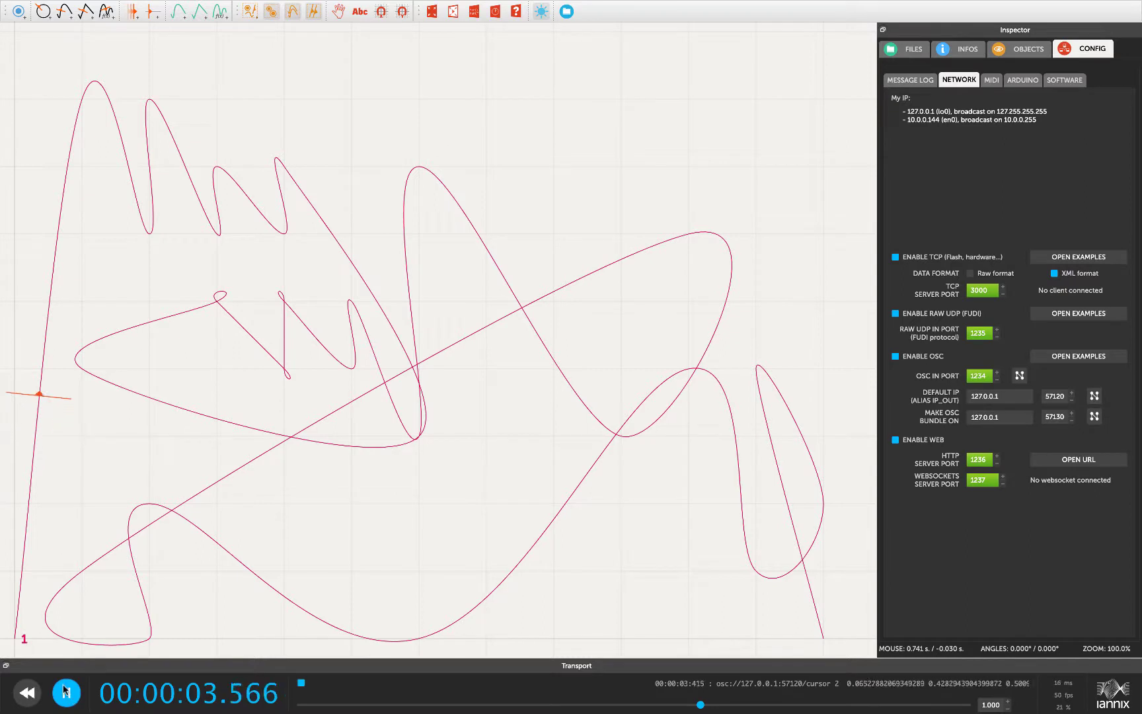
{"action": "left_click", "coordinate": [65, 692]}
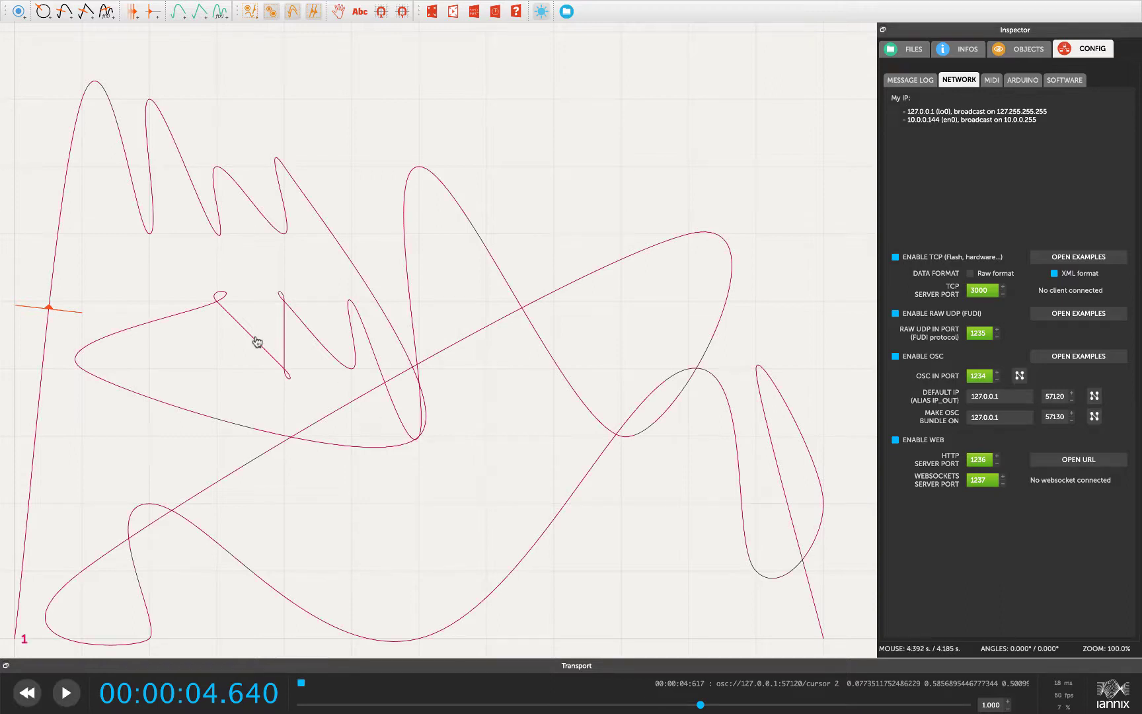
Select the curve and drag two upper zig-zag points lower and to the right
{"action": "left_click", "coordinate": [238, 323]}
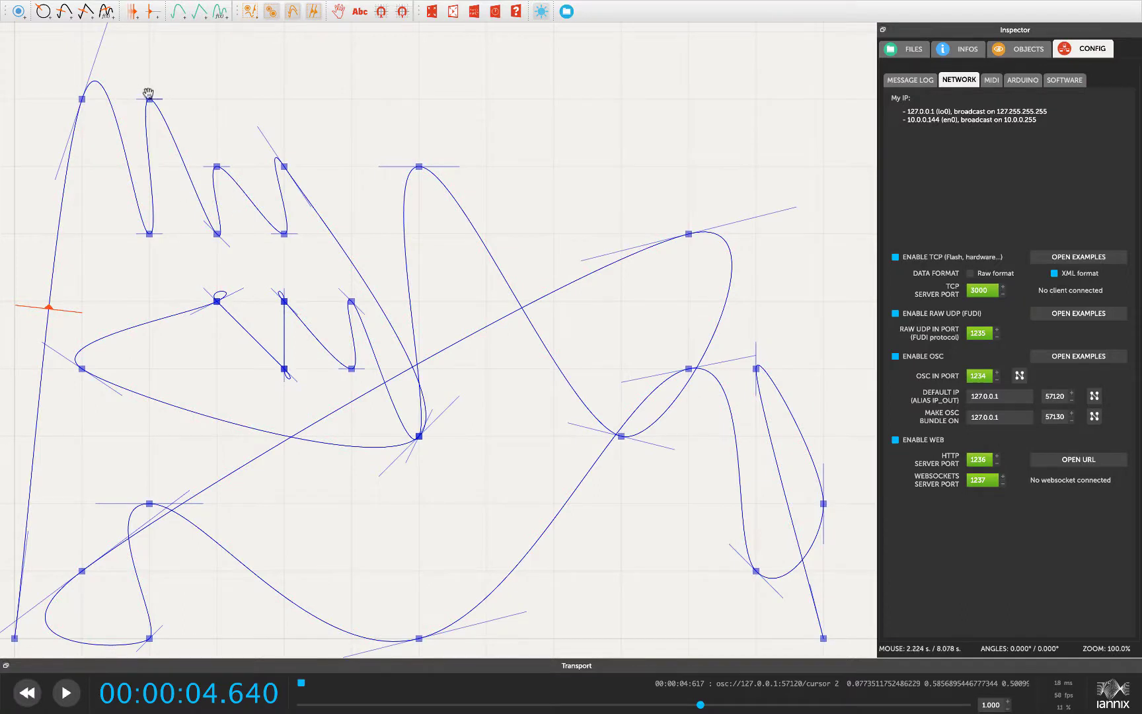
{"action": "left_click_drag", "start_coordinate": [149, 99], "coordinate": [158, 136]}
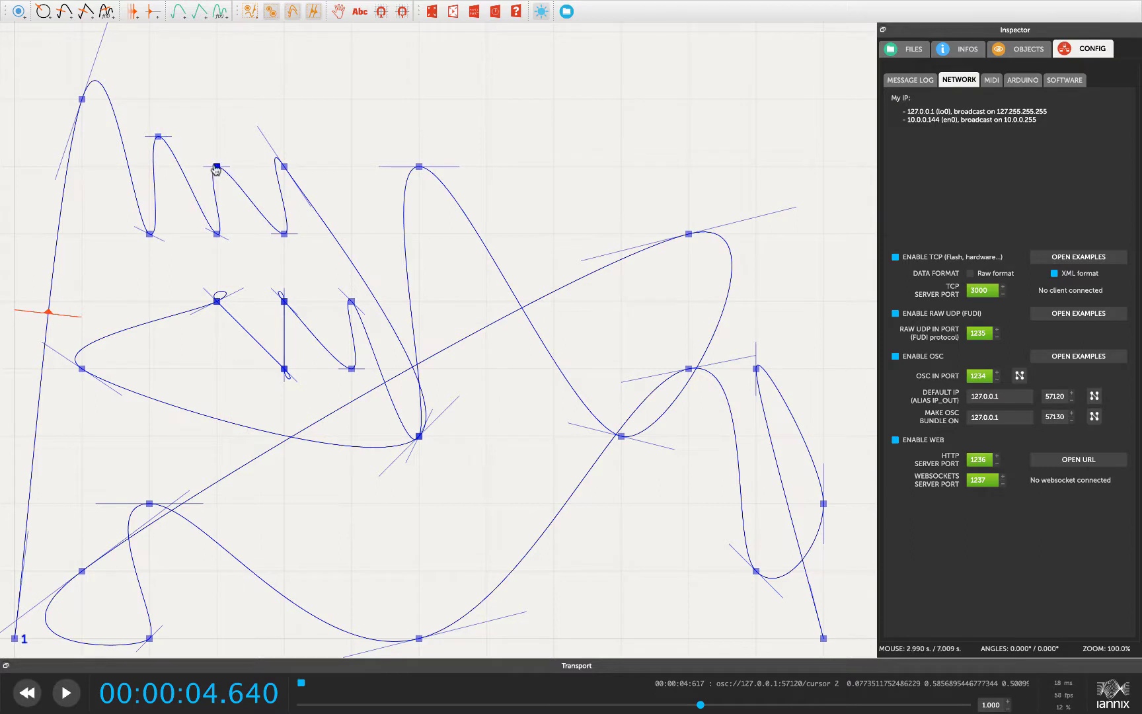
{"action": "left_click_drag", "start_coordinate": [217, 167], "coordinate": [308, 218]}
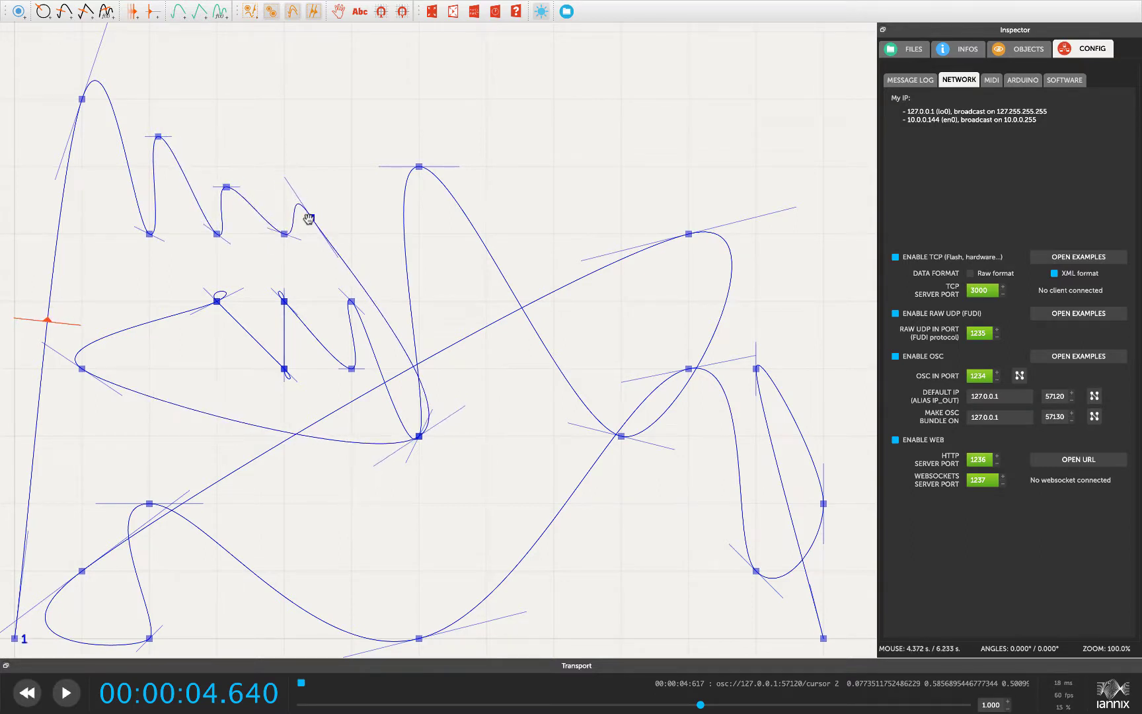
Deselect the curve and select cursor 2 to view its OSC message labels
{"action": "left_click", "coordinate": [360, 234]}
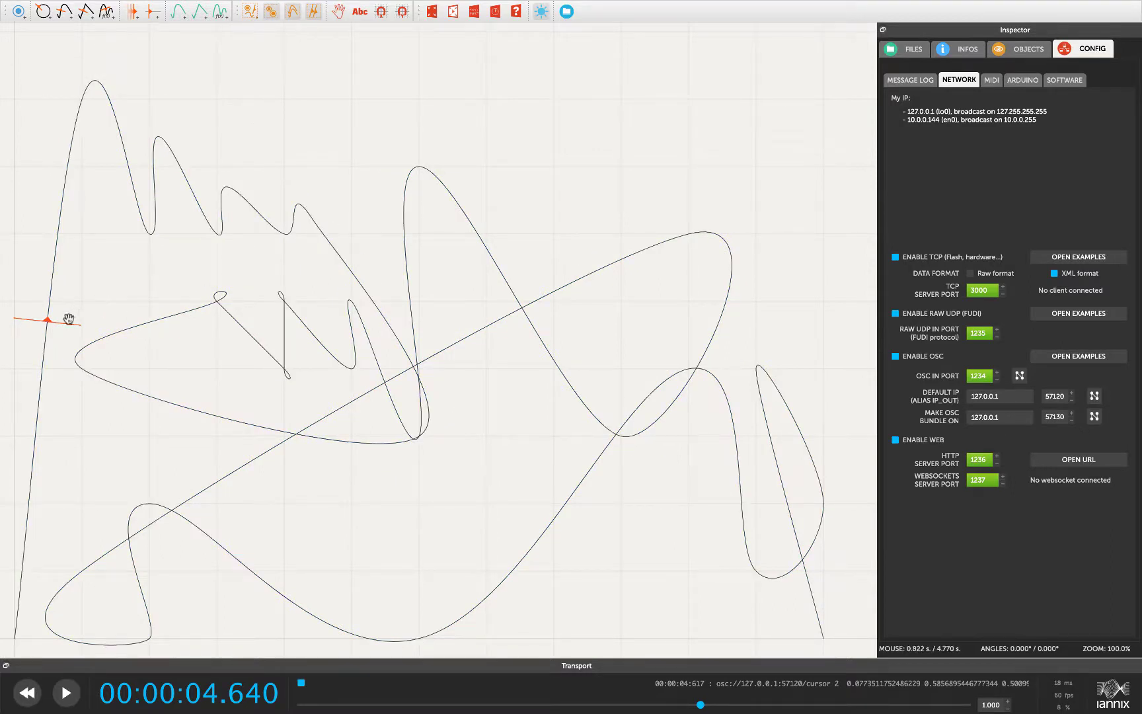
{"action": "left_click", "coordinate": [53, 330]}
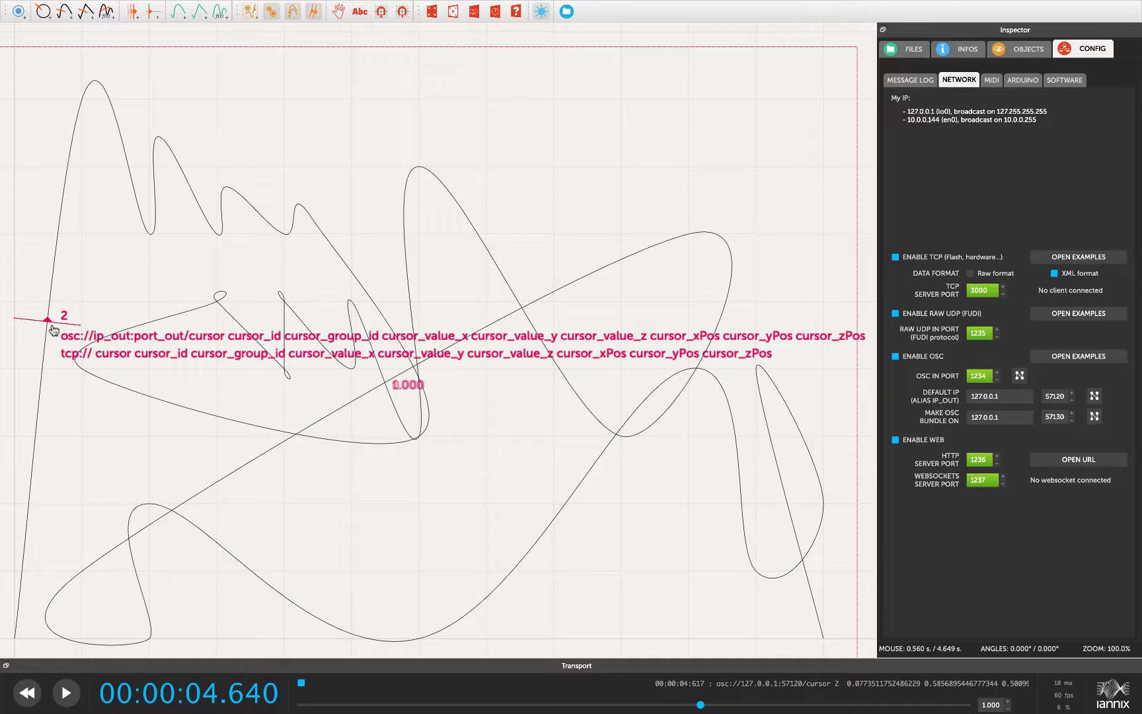
{"action": "left_click", "coordinate": [53, 329]}
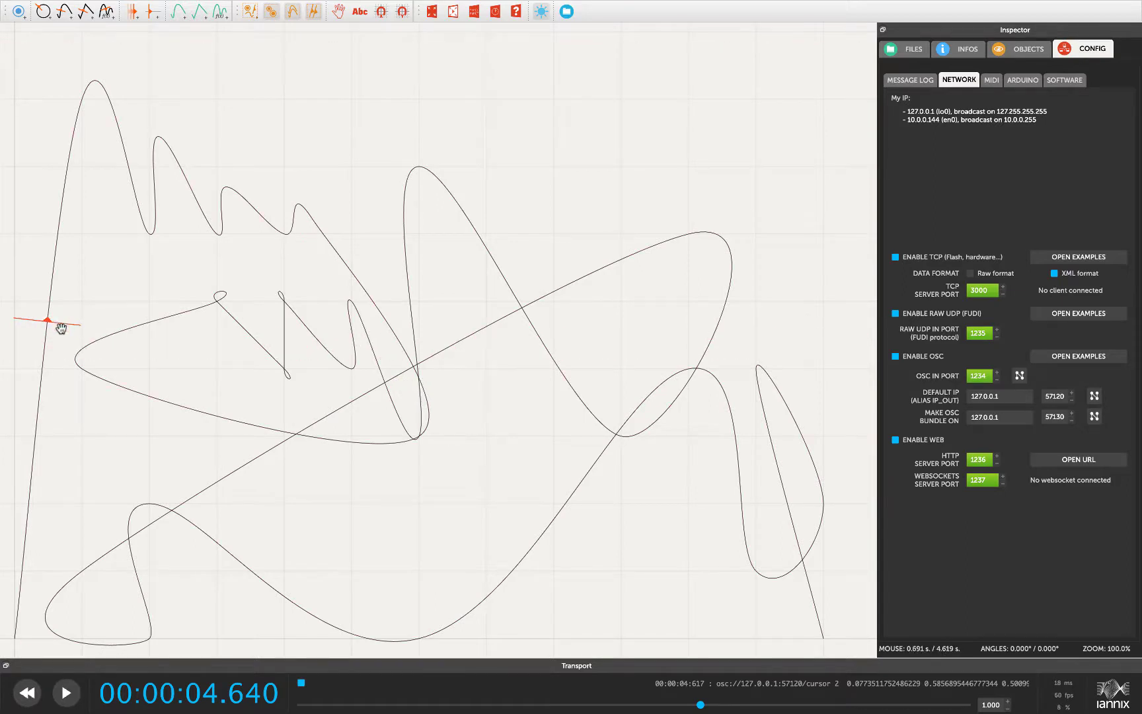
Confirm cursor 2 keeps ID 2 in INFOS > GENERAL, then show its TIME settings
{"action": "left_click", "coordinate": [57, 325]}
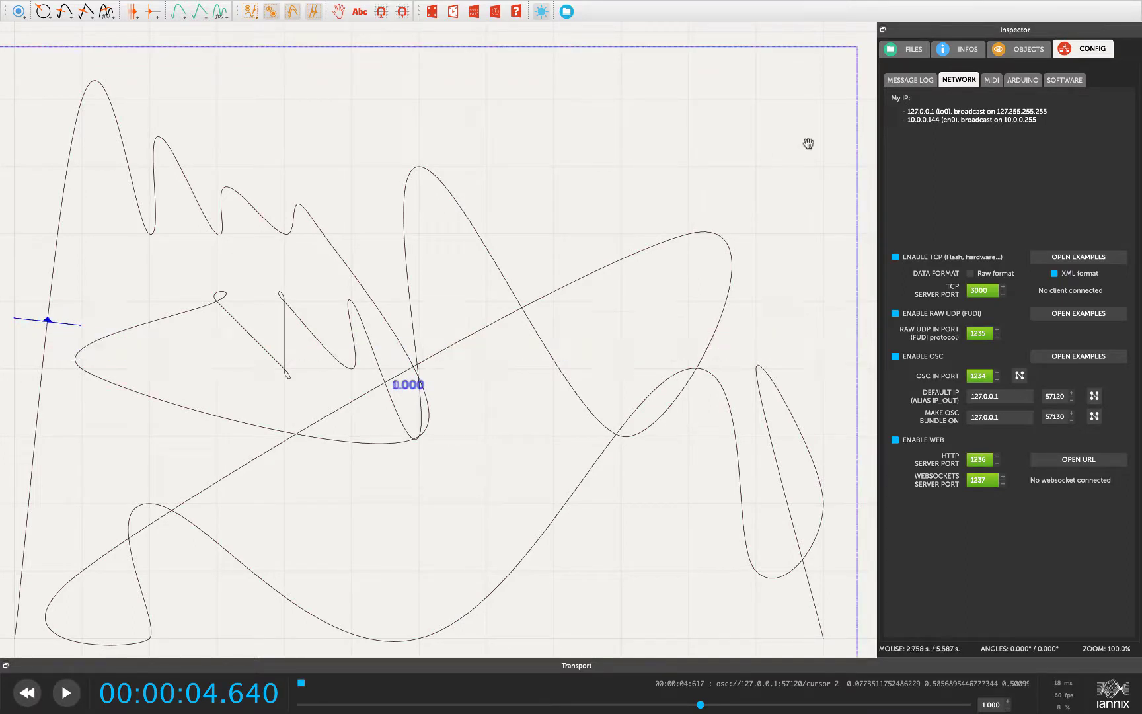
{"action": "left_click", "coordinate": [966, 53]}
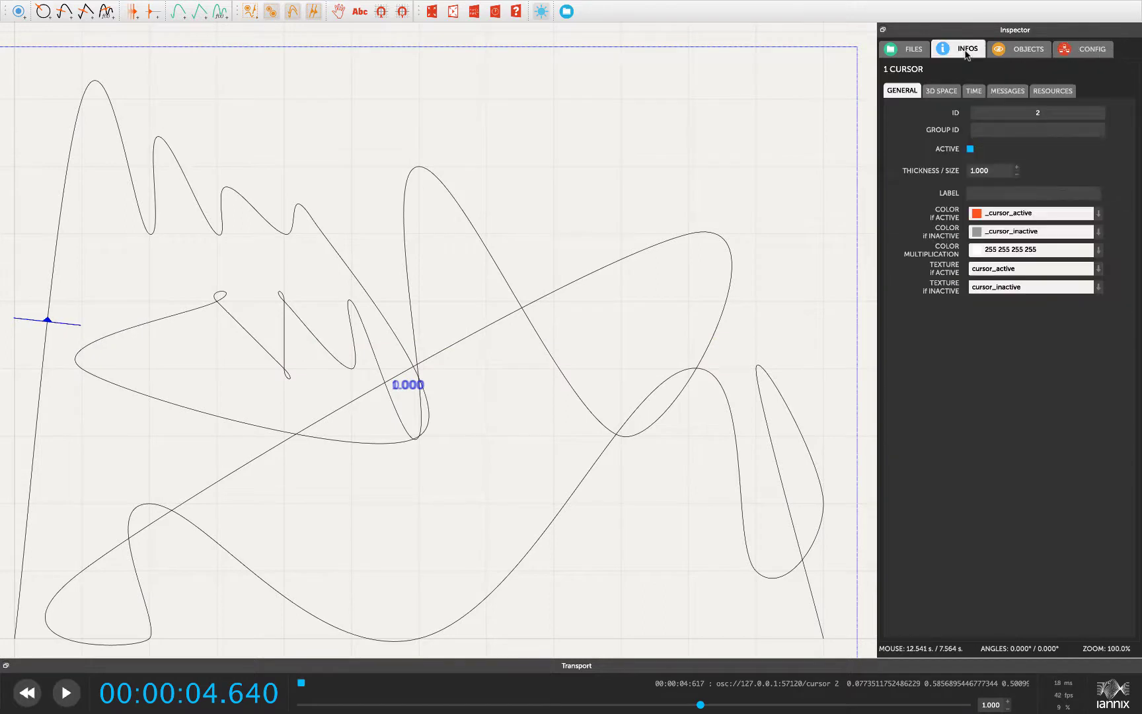
{"action": "left_click", "coordinate": [1000, 121]}
{"action": "left_click", "coordinate": [1058, 115]}
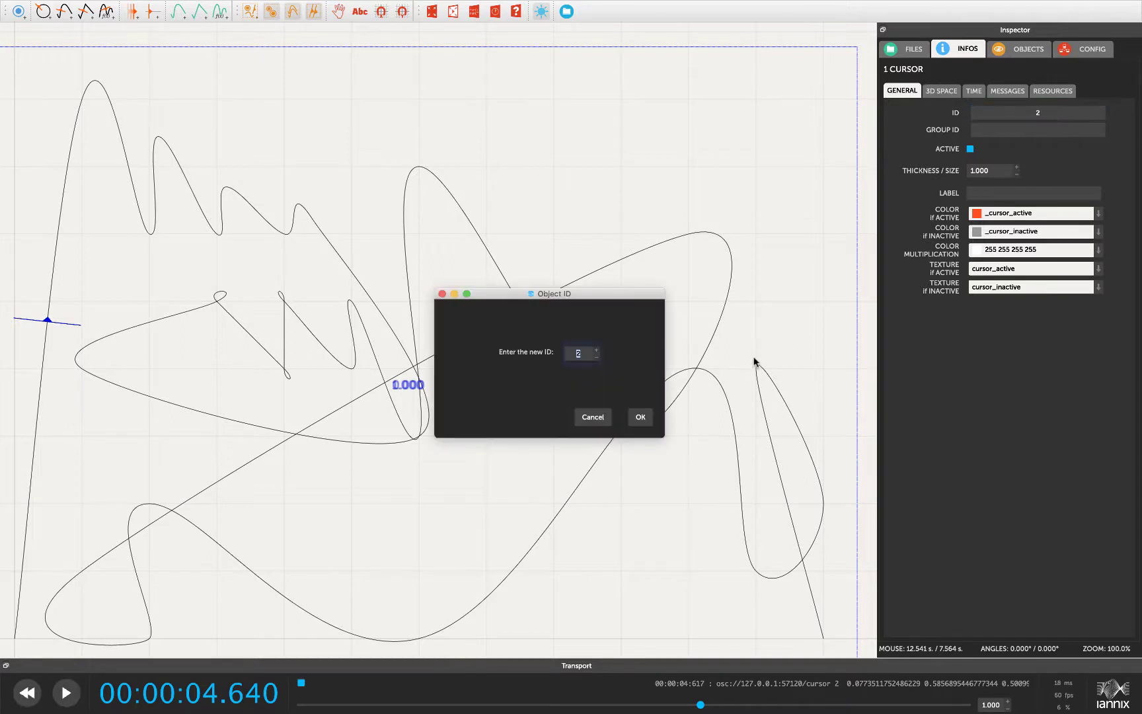
{"action": "left_click", "coordinate": [593, 417]}
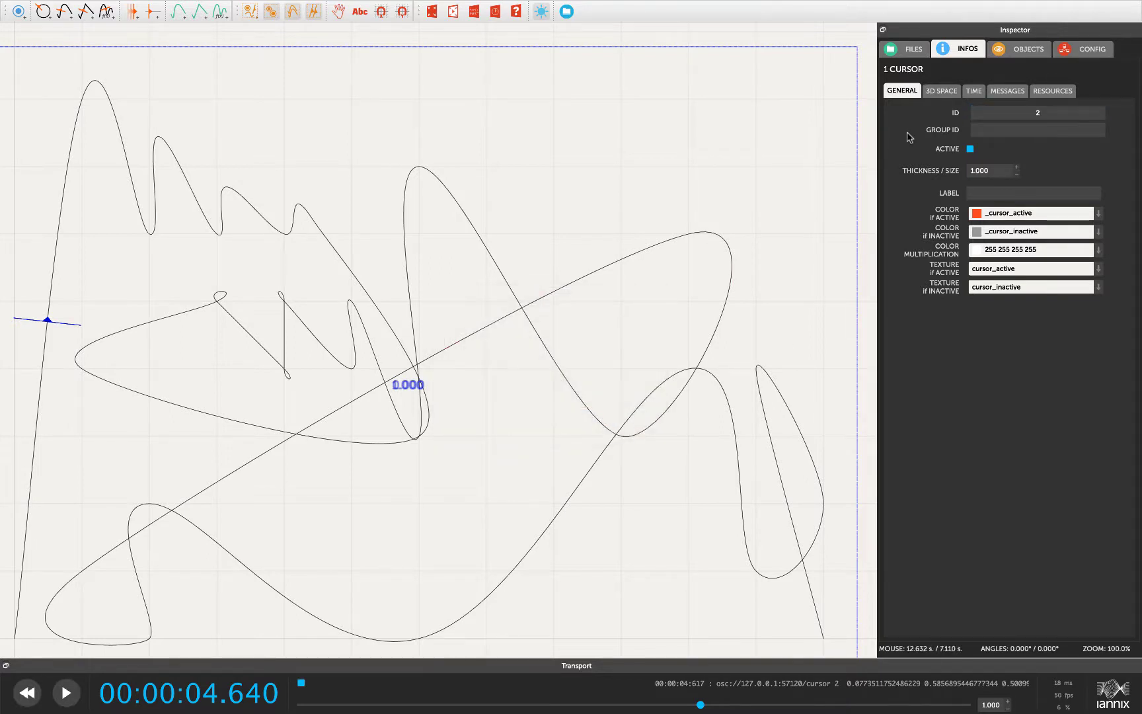
{"action": "left_click", "coordinate": [968, 93]}
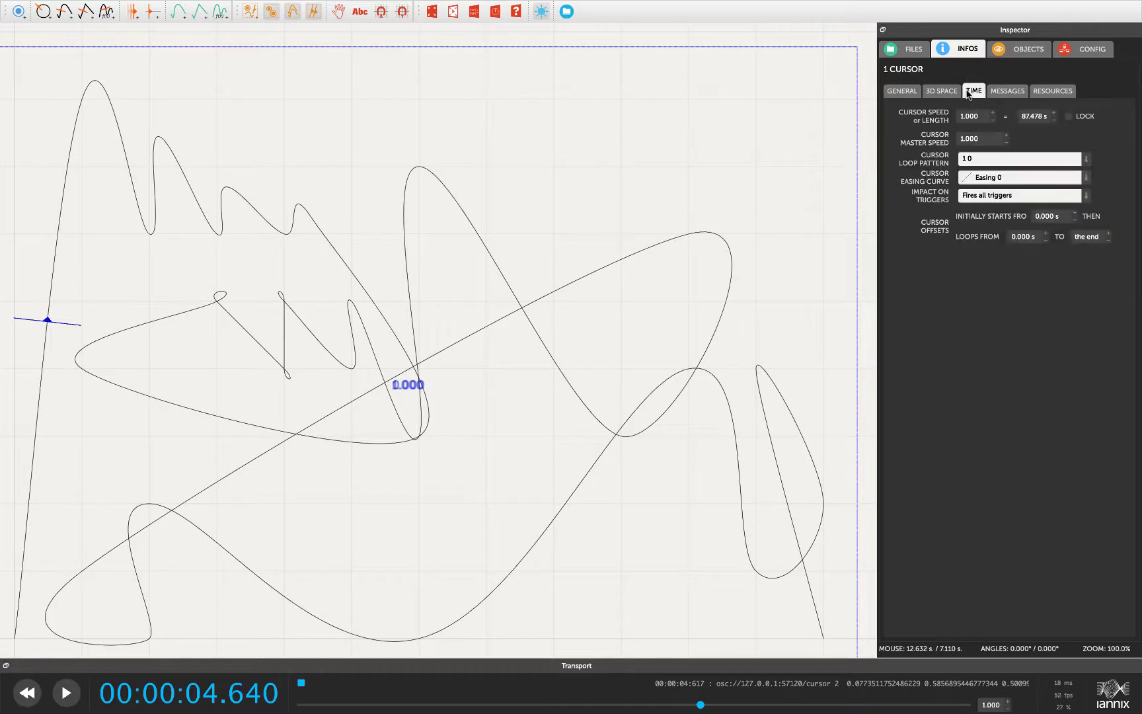
Set cursor 2's loop pattern to '1 -1 - Loop roundtrip on curve'
{"action": "left_click", "coordinate": [1087, 160]}
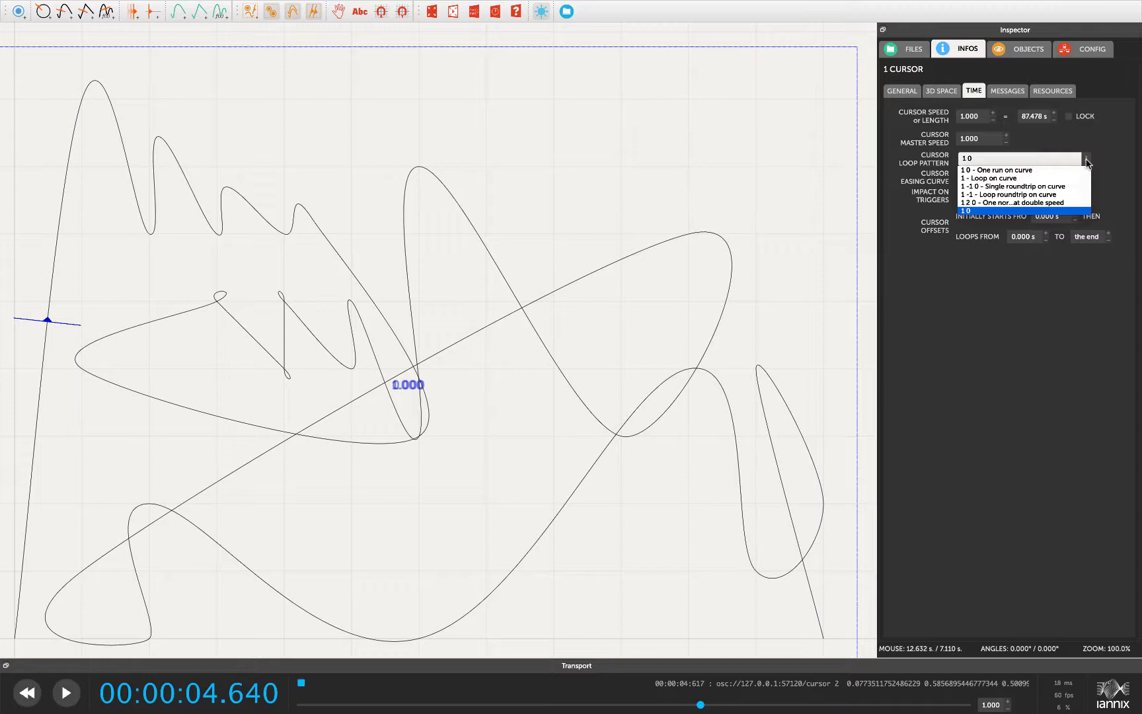
{"action": "left_click", "coordinate": [1073, 195]}
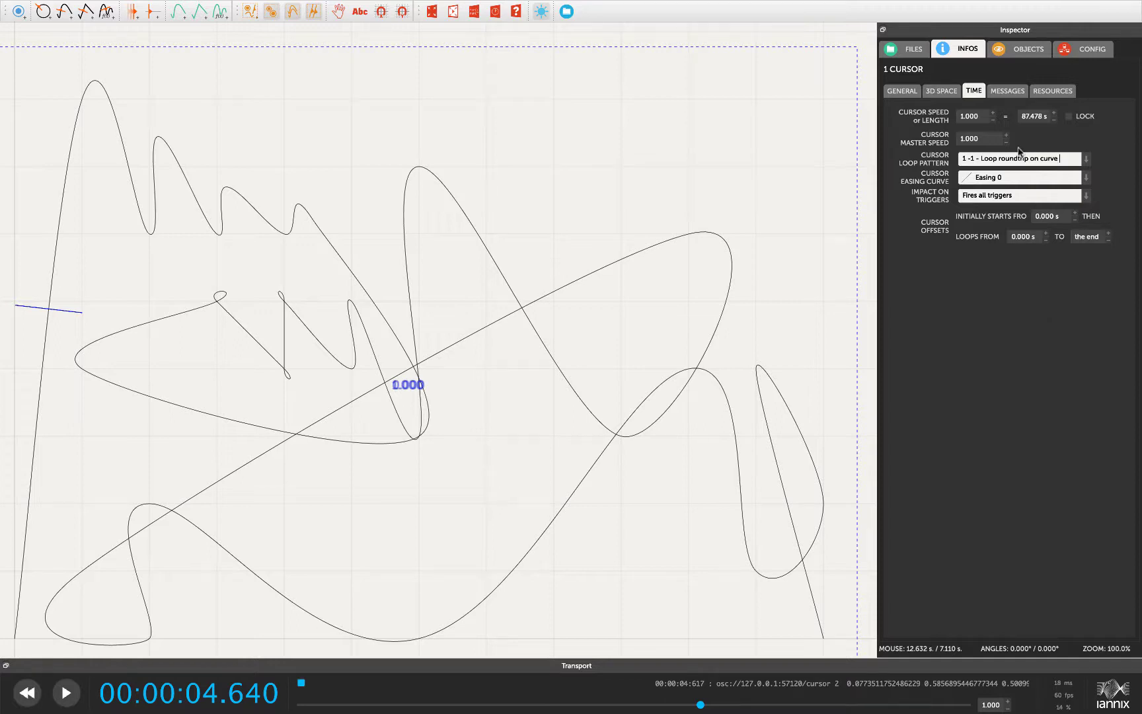
{"action": "left_click", "coordinate": [1008, 91]}
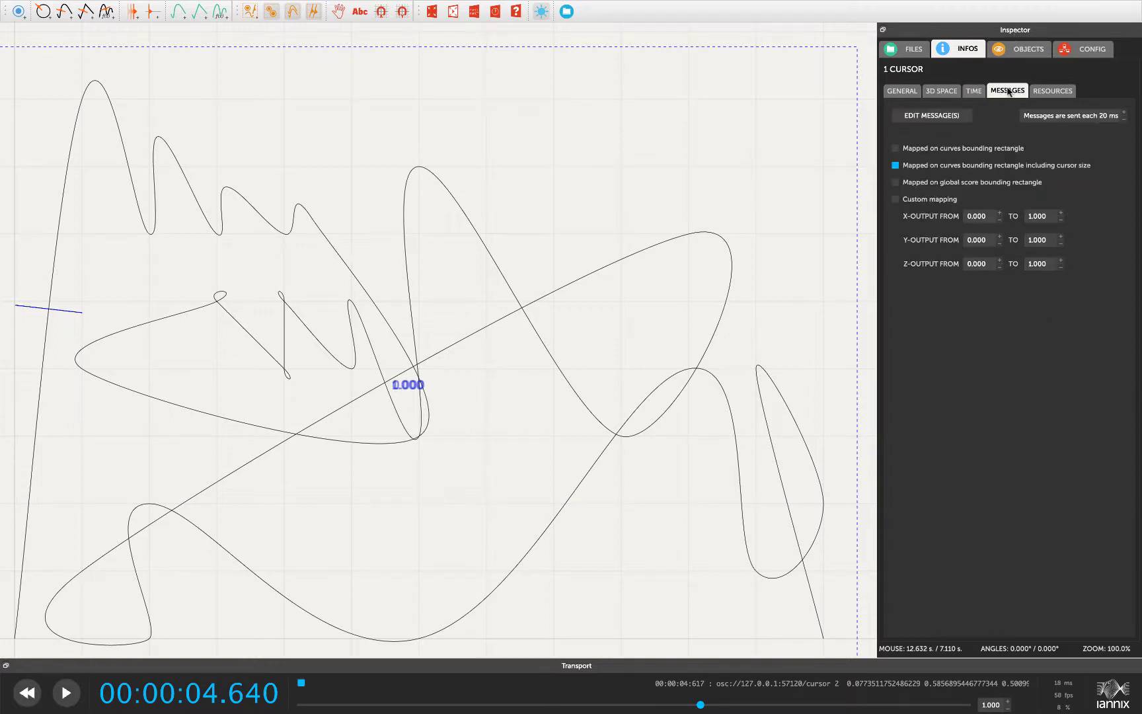
{"action": "left_click", "coordinate": [929, 119]}
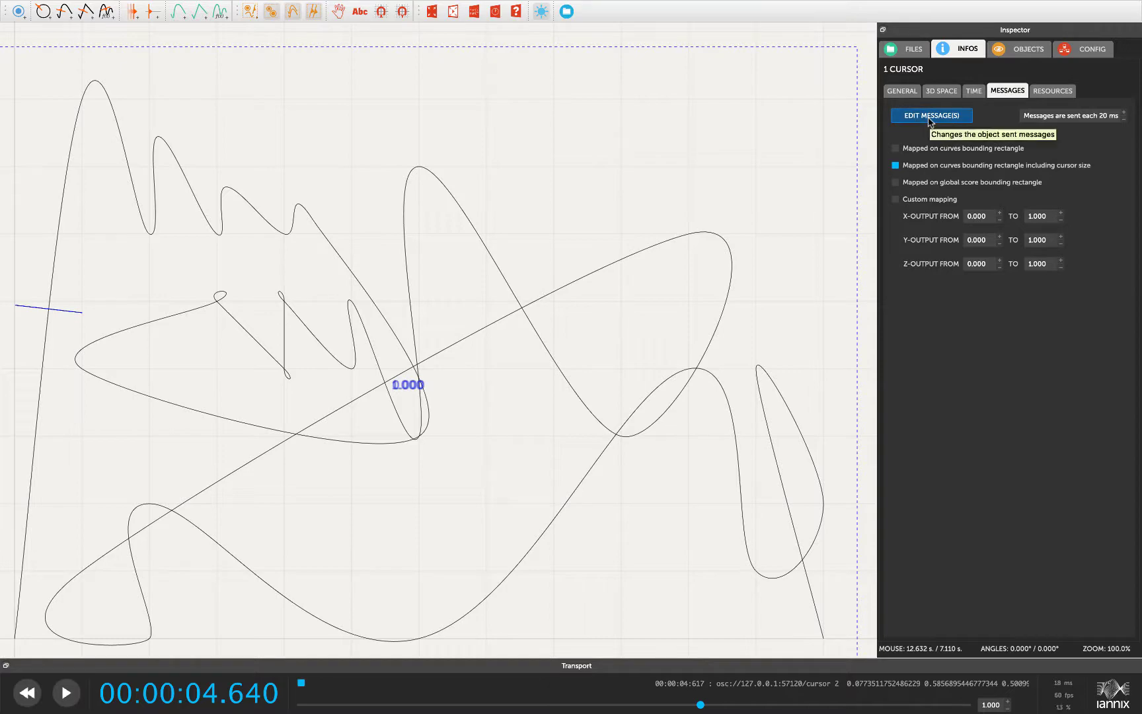
{"action": "left_click", "coordinate": [929, 119]}
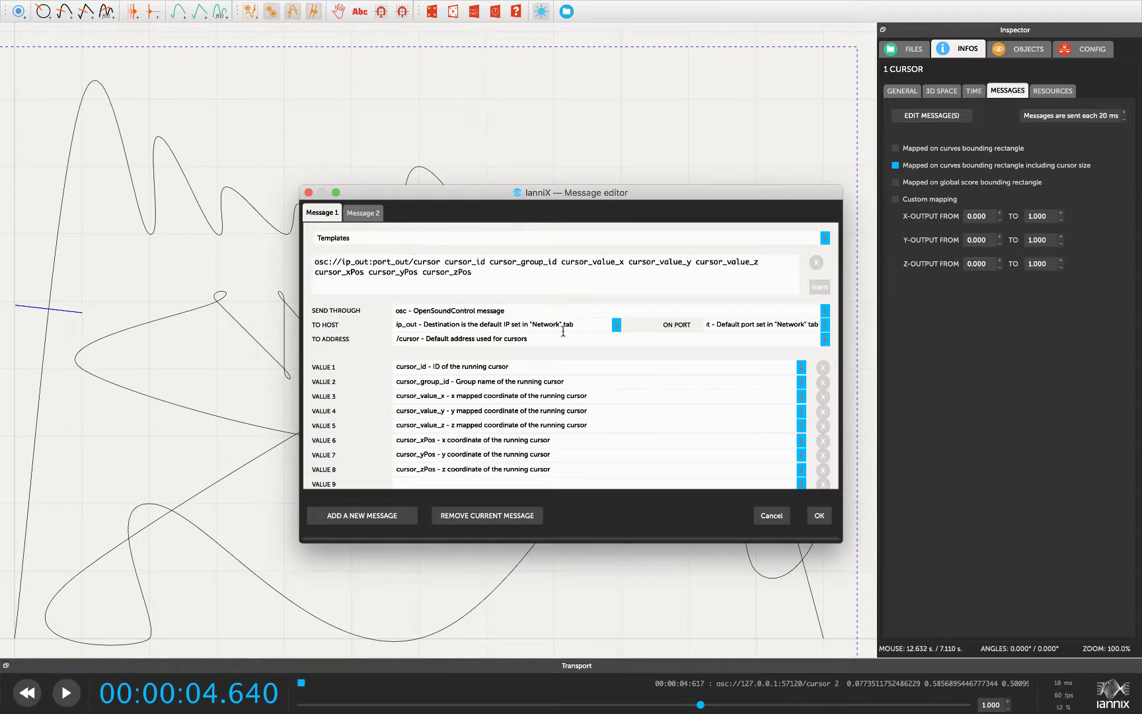
{"action": "left_click", "coordinate": [771, 515]}
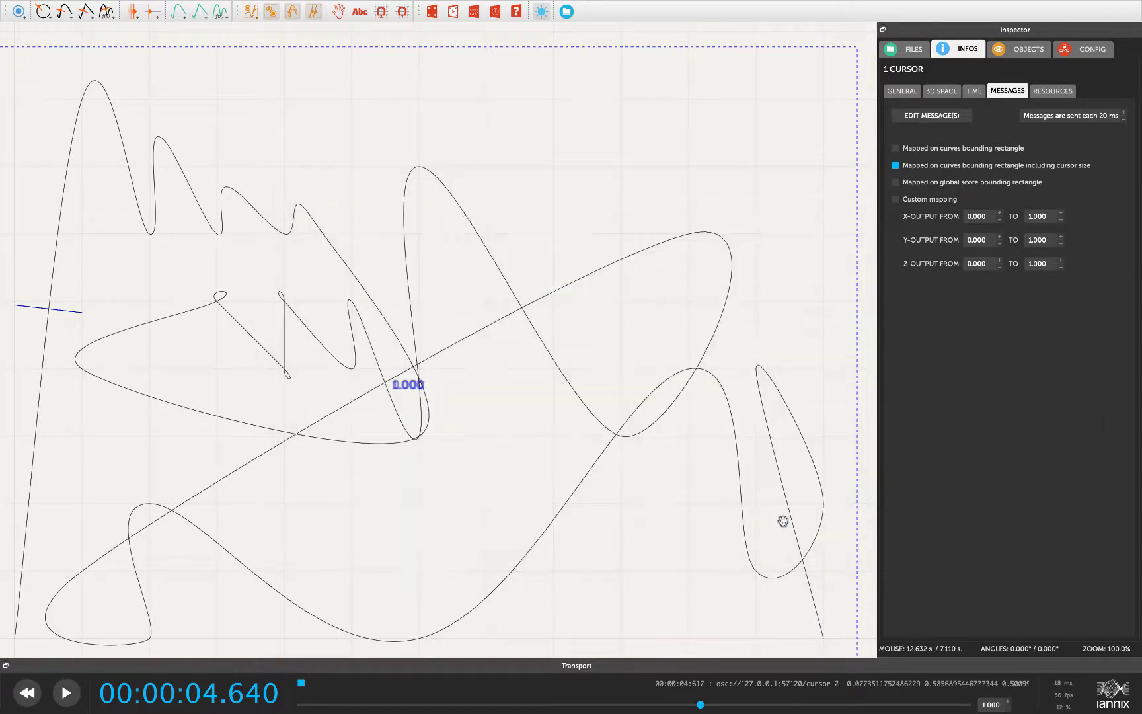
{"action": "mouse_move", "coordinate": [2, 6]}
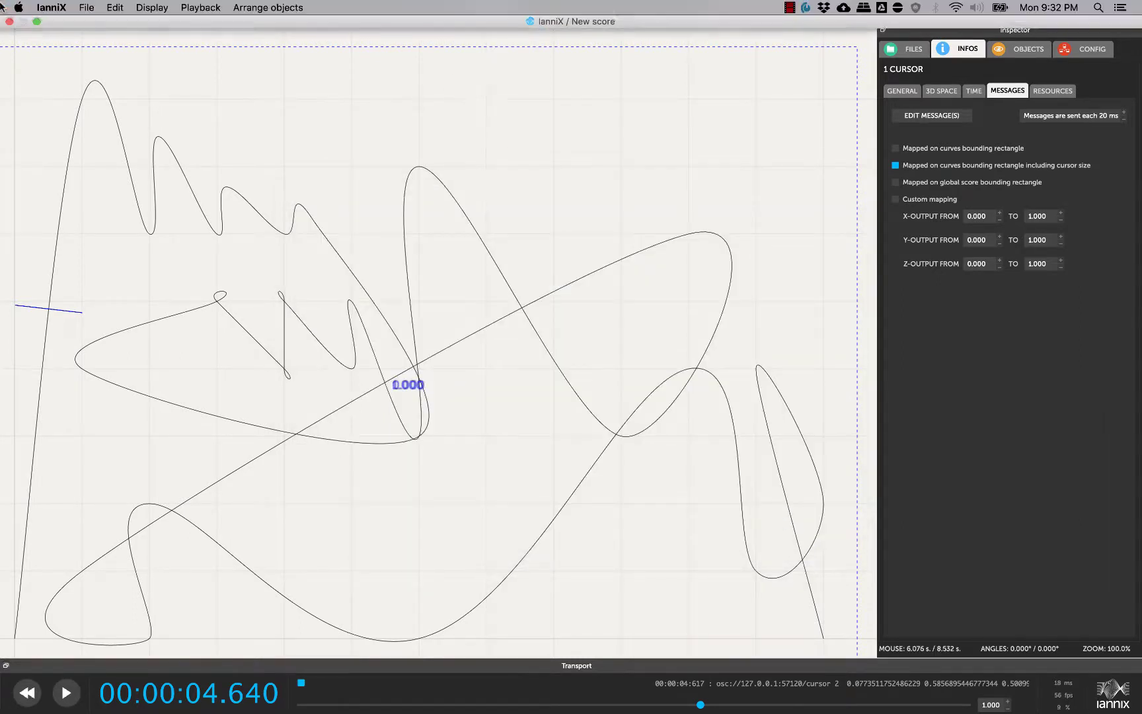
Exit IanniX full screen and open '02 - IanniX Explanation.maxpat' from Finder in Max
{"action": "left_click", "coordinate": [37, 22]}
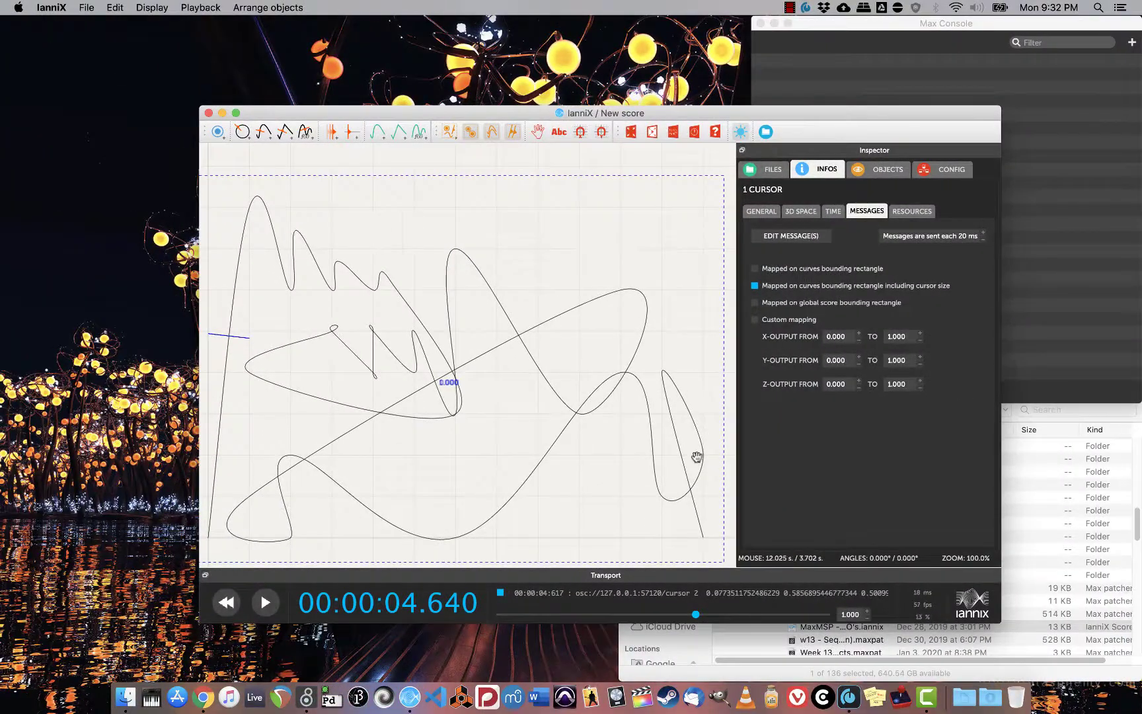
{"action": "left_click", "coordinate": [727, 640]}
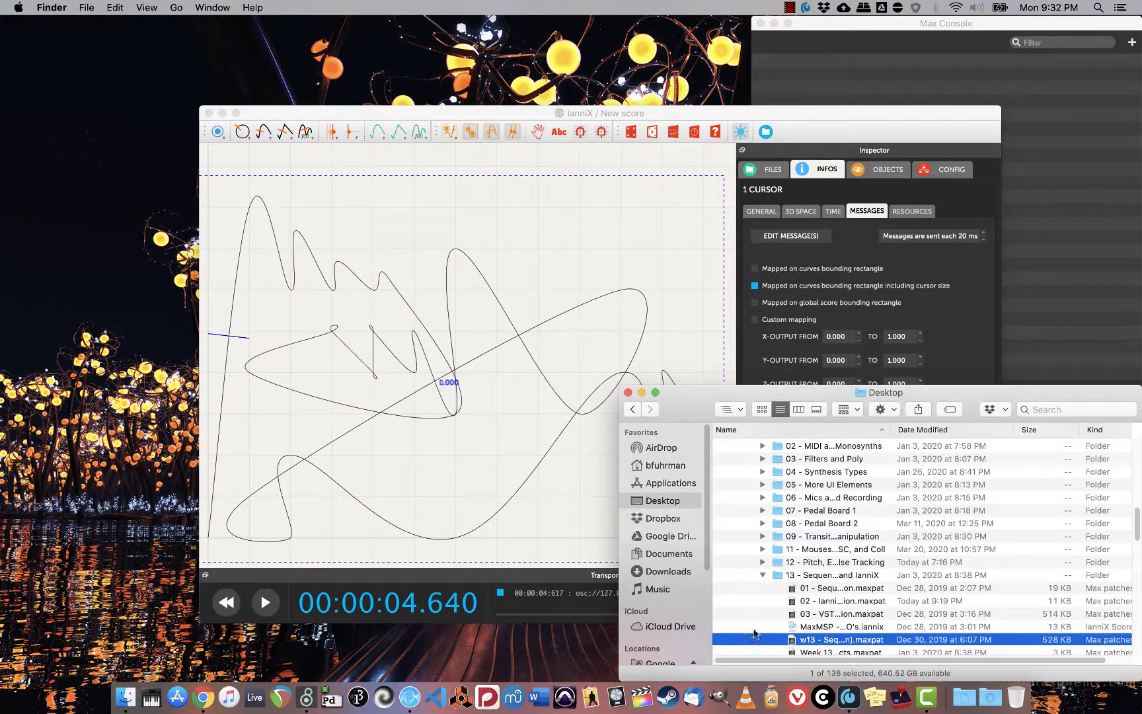
{"action": "double_click", "coordinate": [825, 602]}
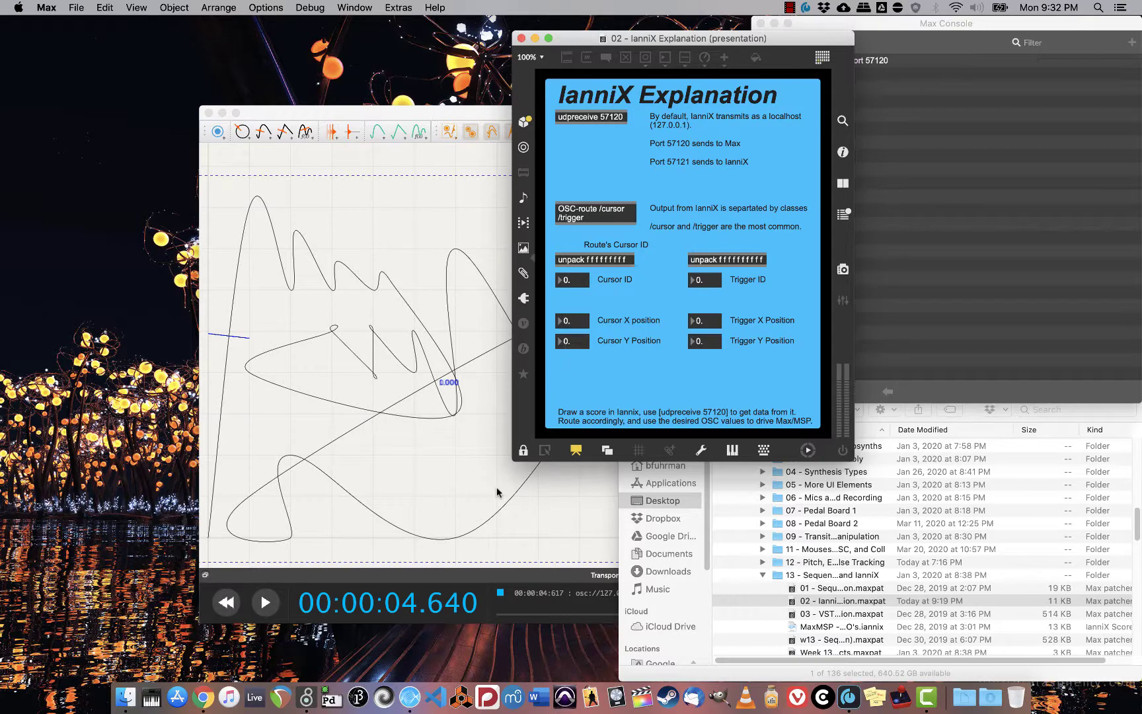
Play the IanniX score and watch Max receive cursor 2's ID and X/Y positions
{"action": "left_click", "coordinate": [290, 567]}
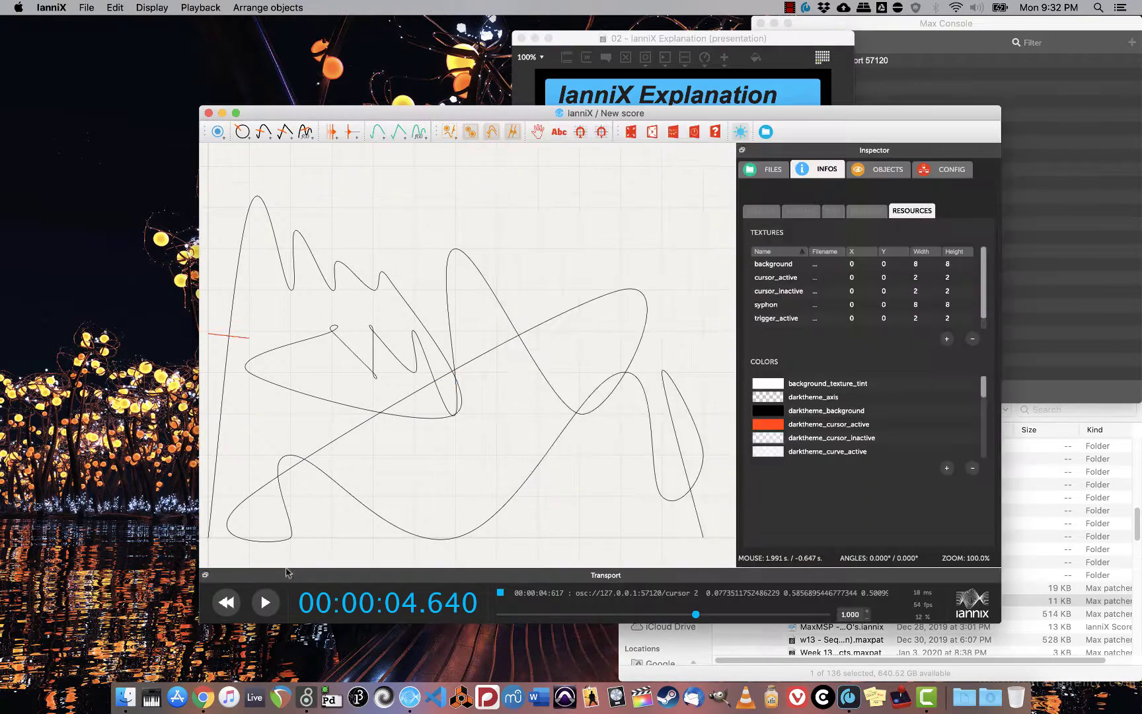
{"action": "left_click", "coordinate": [264, 601]}
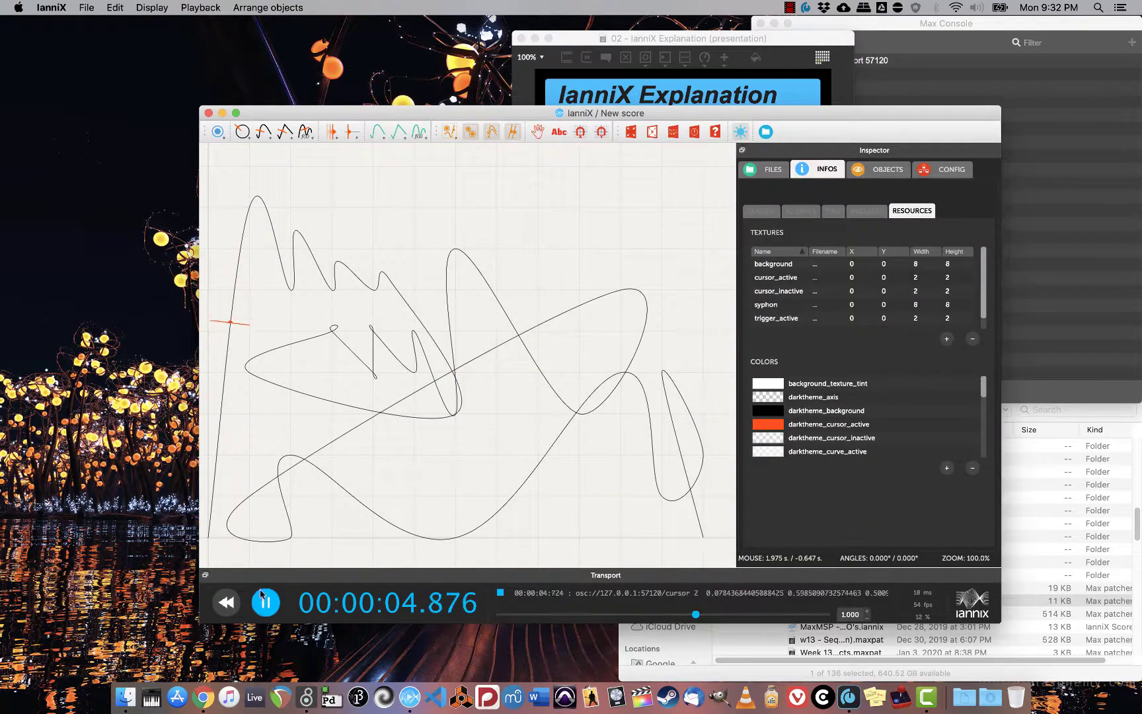
{"action": "left_click", "coordinate": [685, 41]}
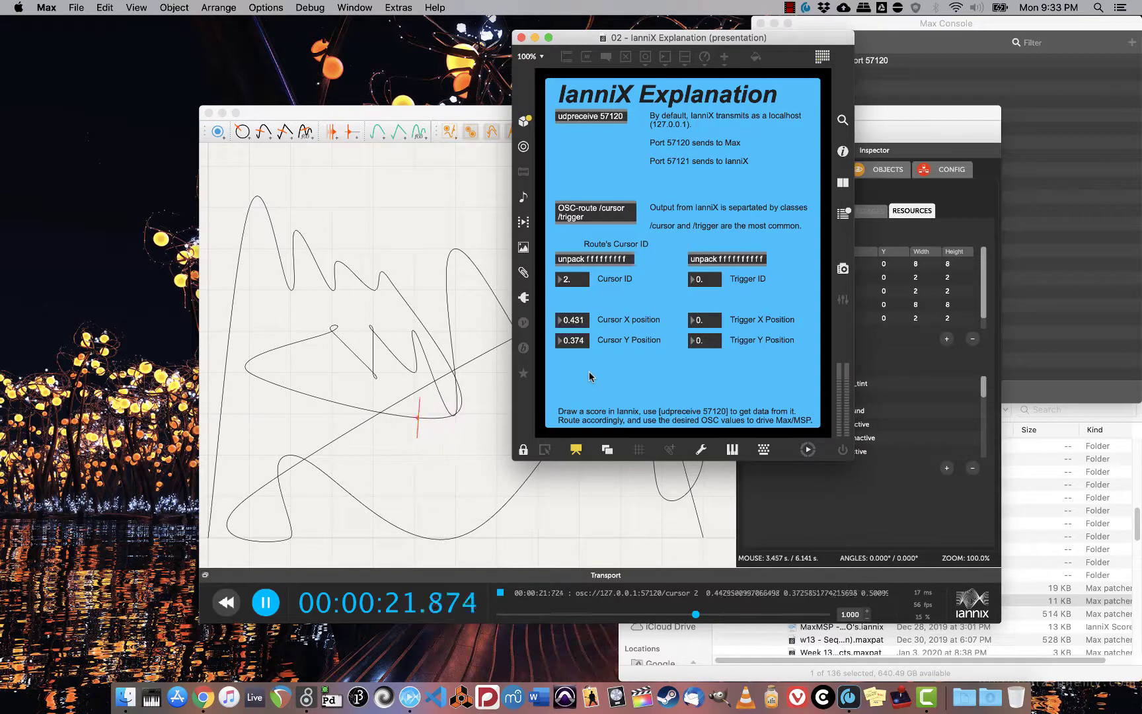
{"action": "left_click", "coordinate": [388, 454]}
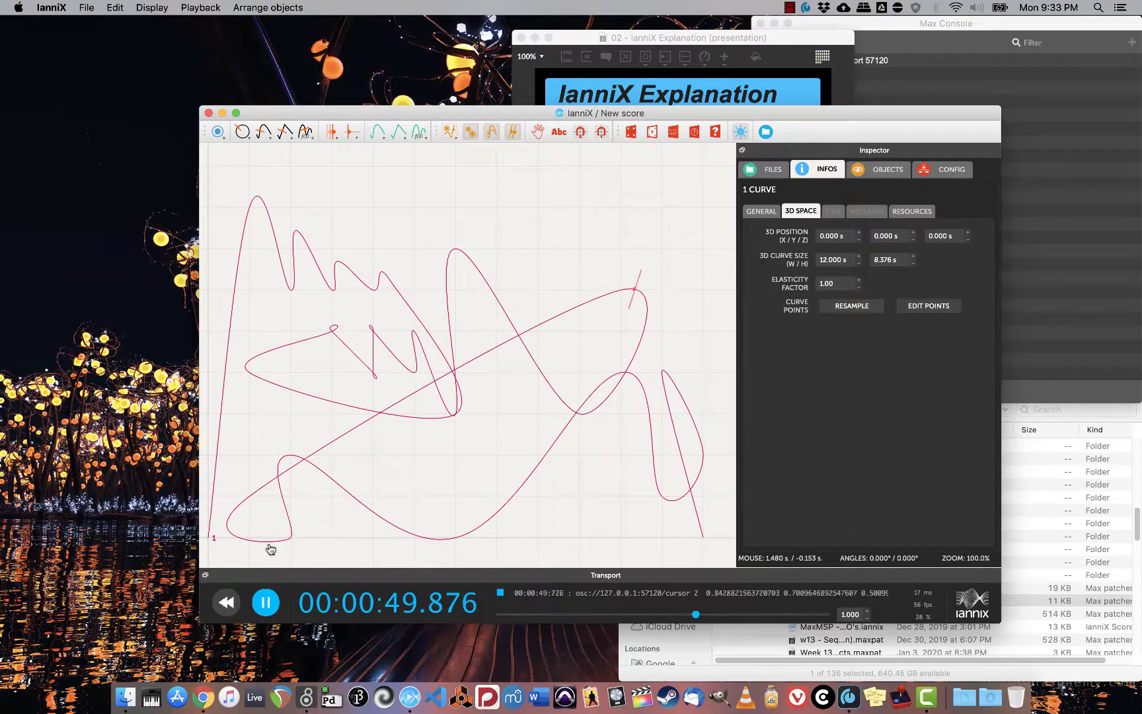
Deselect the curve and watch Max read cursor ID 2 at X 0.331, Y 0.146
{"action": "left_click", "coordinate": [265, 362]}
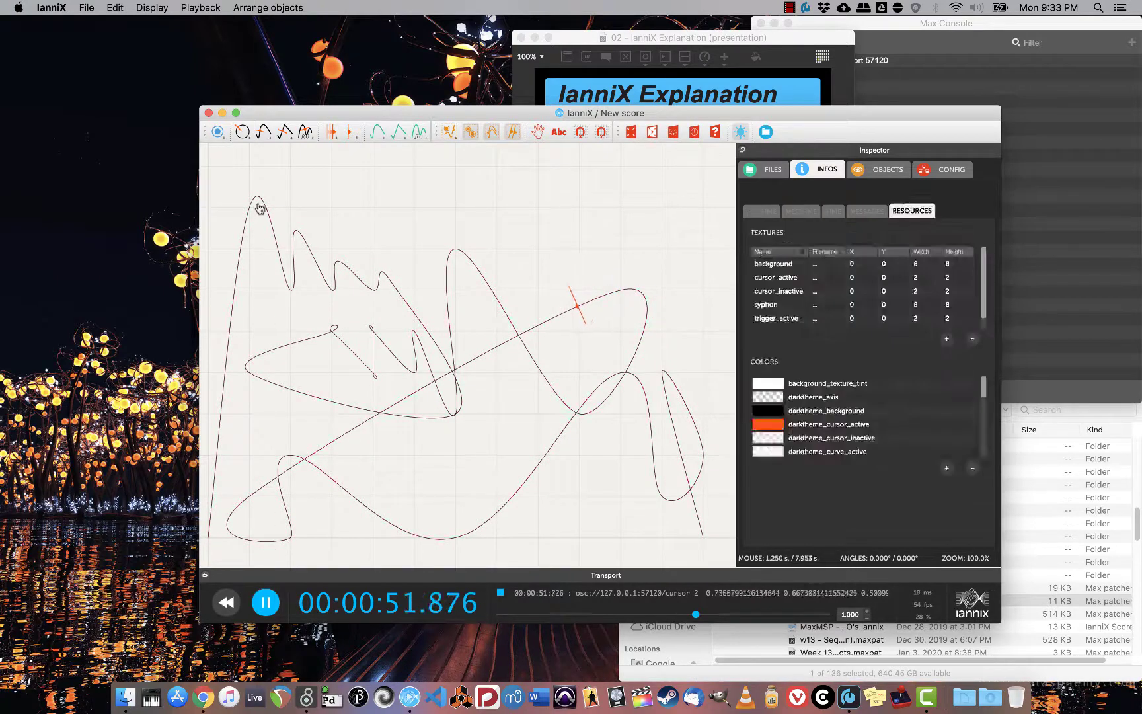
{"action": "left_click", "coordinate": [733, 41]}
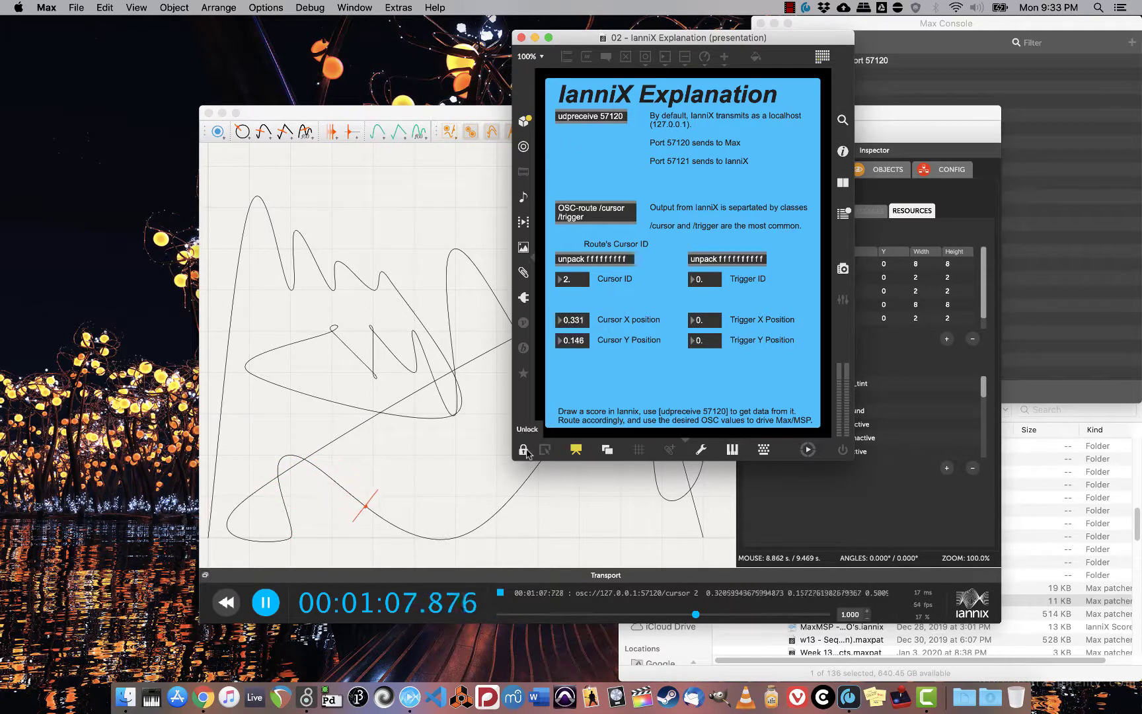
Pause and rewind playback, then close the current score window
{"action": "left_click", "coordinate": [259, 605]}
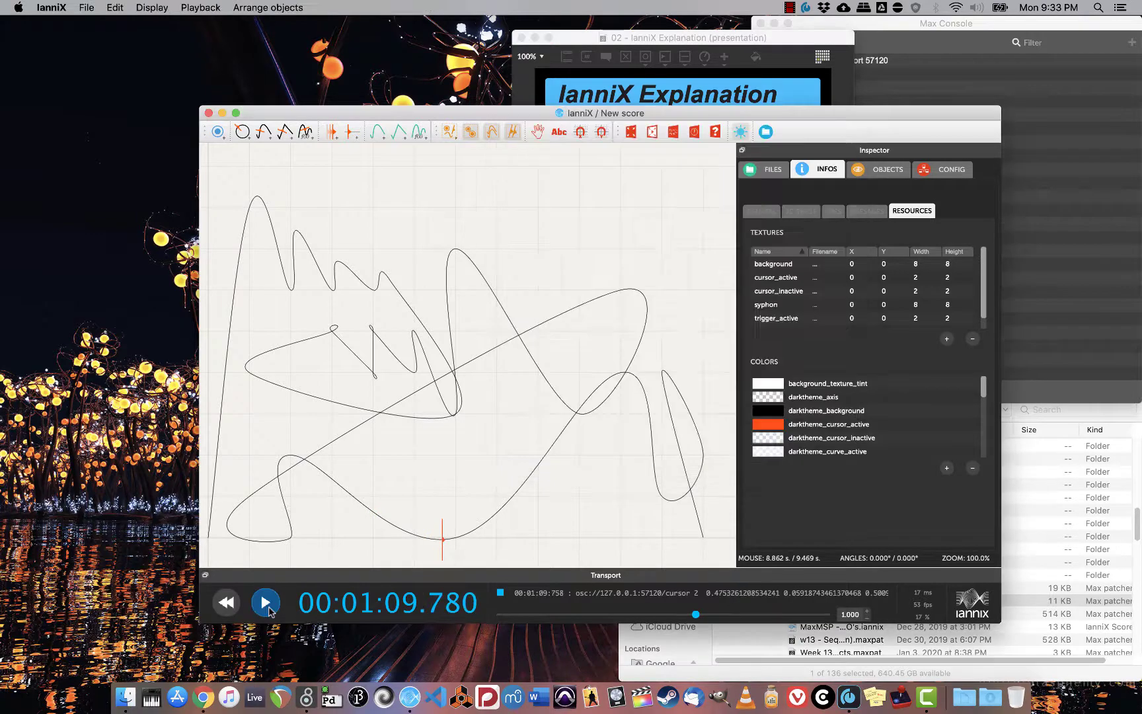
{"action": "left_click", "coordinate": [240, 603]}
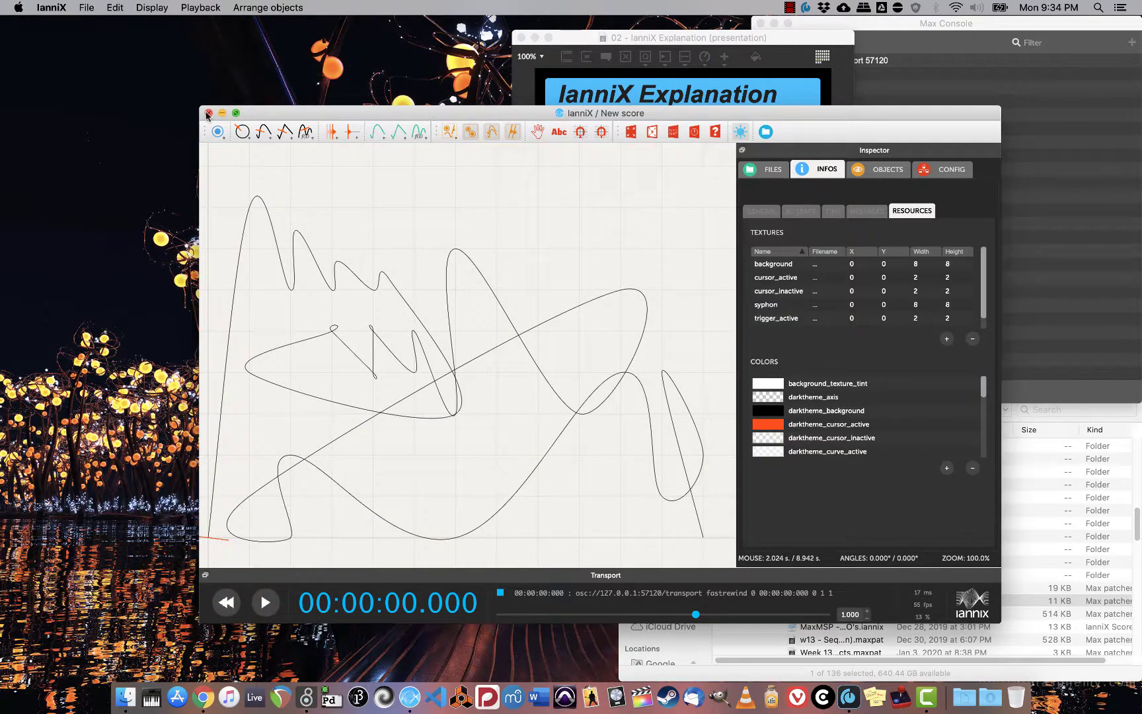
{"action": "left_click", "coordinate": [208, 114]}
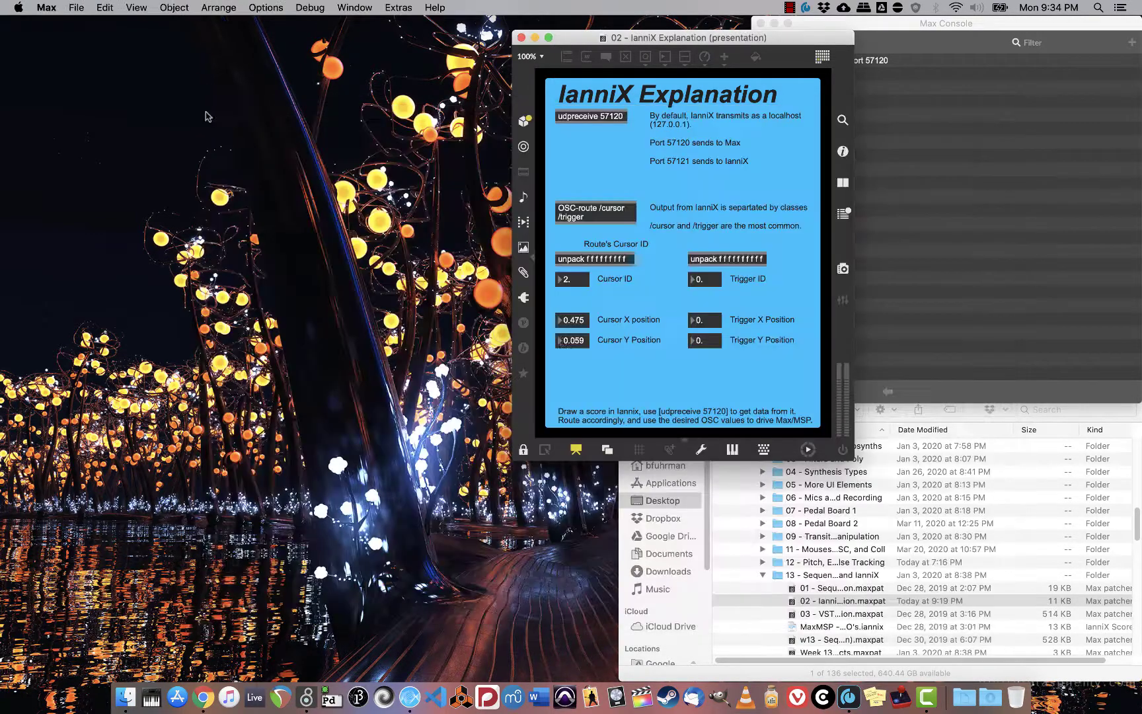
Open the 'MaxMSP - Four LFO's' score from Finder and close the Script Editor
{"action": "double_click", "coordinate": [812, 628]}
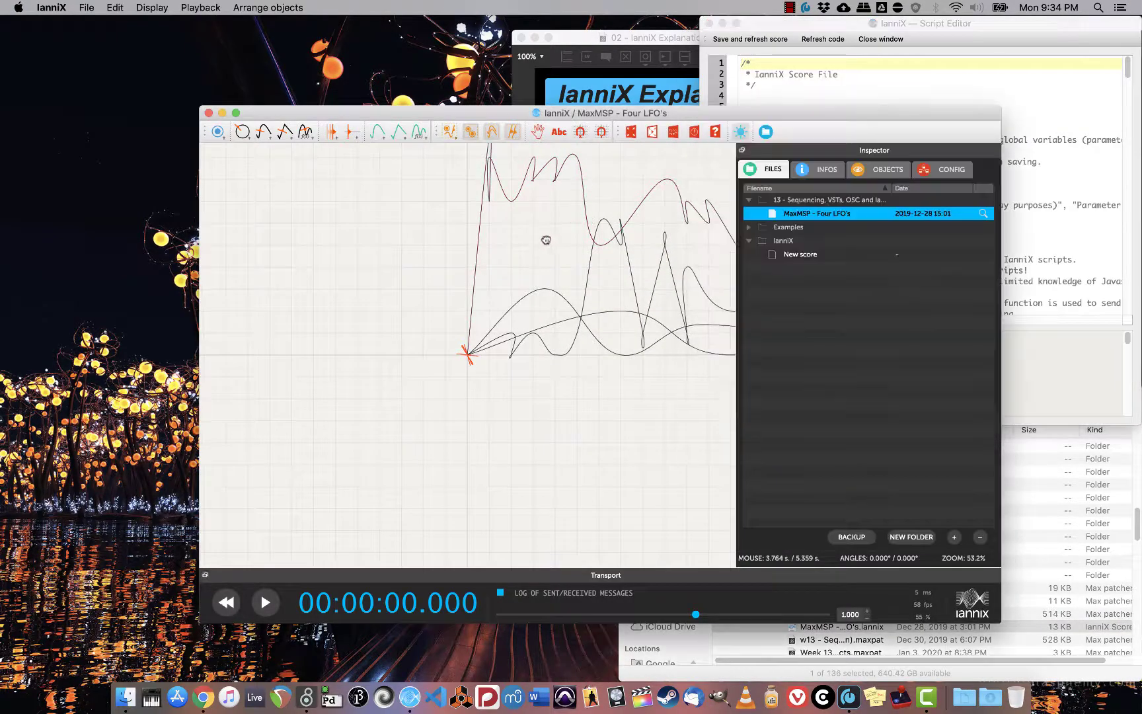
{"action": "scroll", "coordinate": [313, 375], "scroll_direction": "up", "scroll_amount": 5}
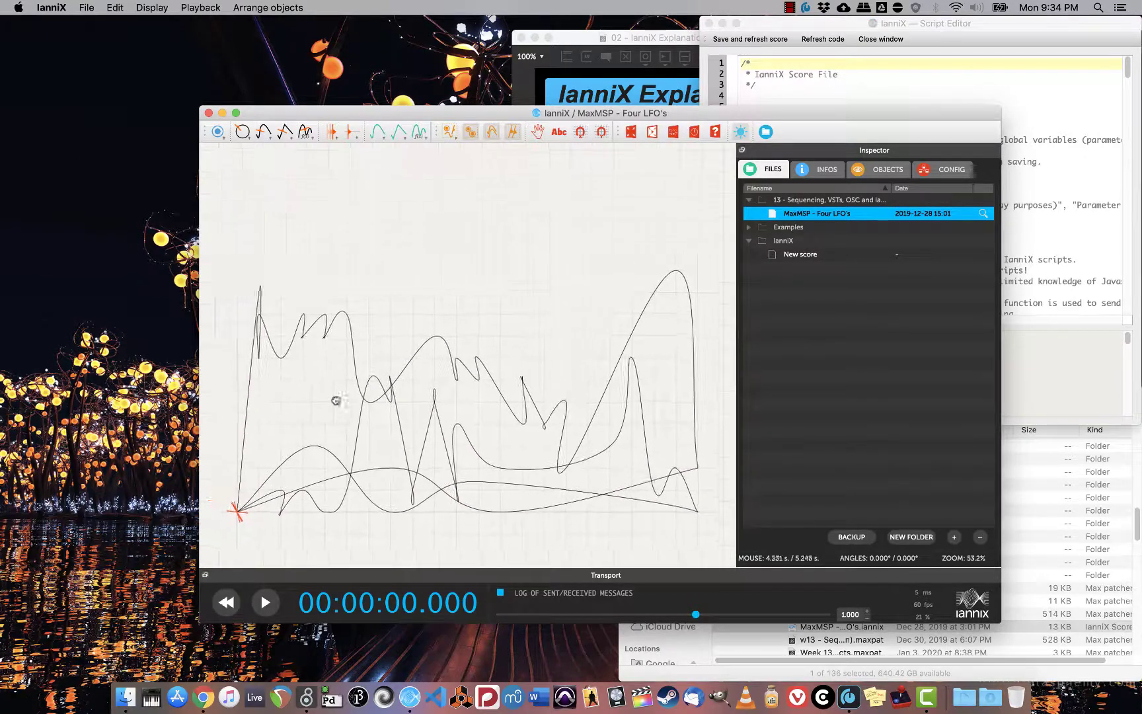
{"action": "left_click", "coordinate": [707, 24]}
{"action": "left_click", "coordinate": [638, 38]}
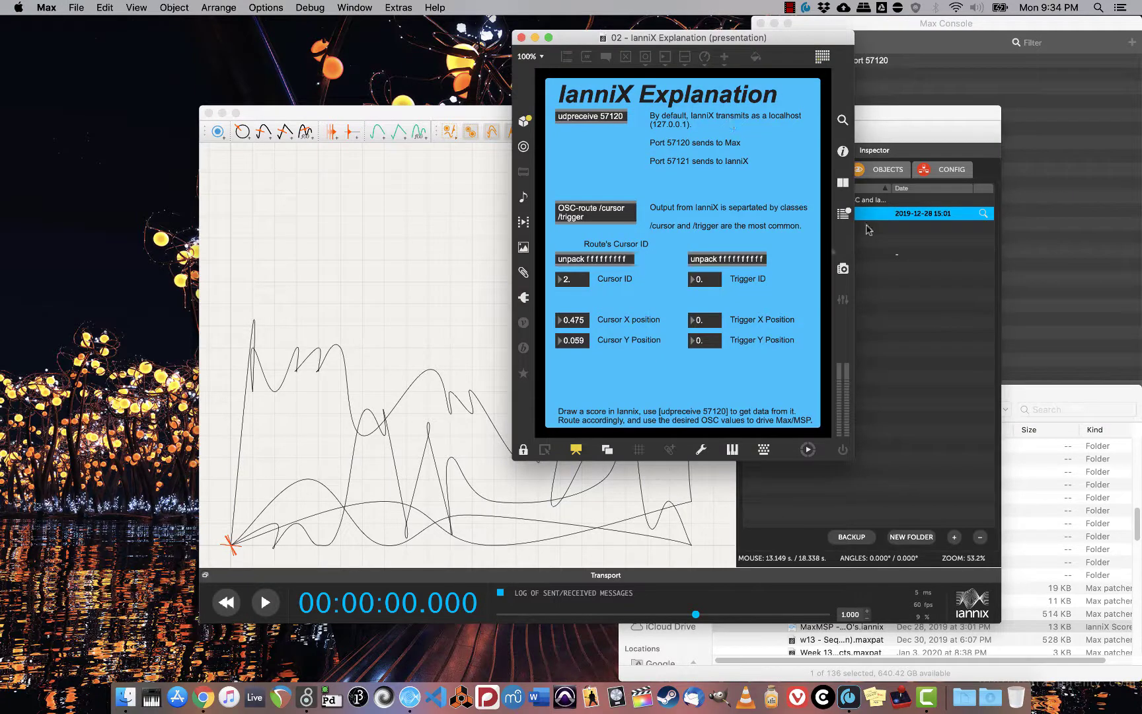